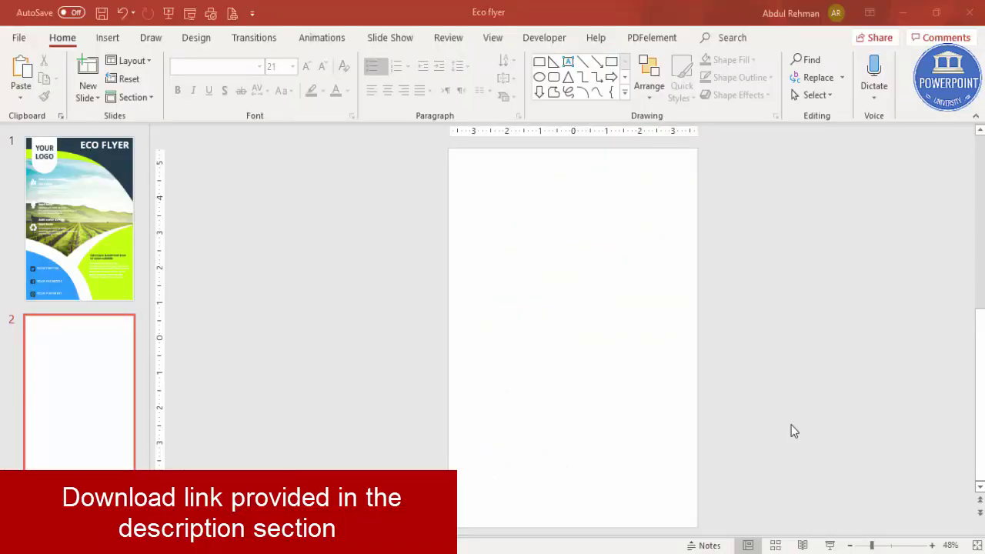
# Set a custom slide size of A4 Paper (210x297 mm) in portrait orientation.
pyautogui.click(197, 39)
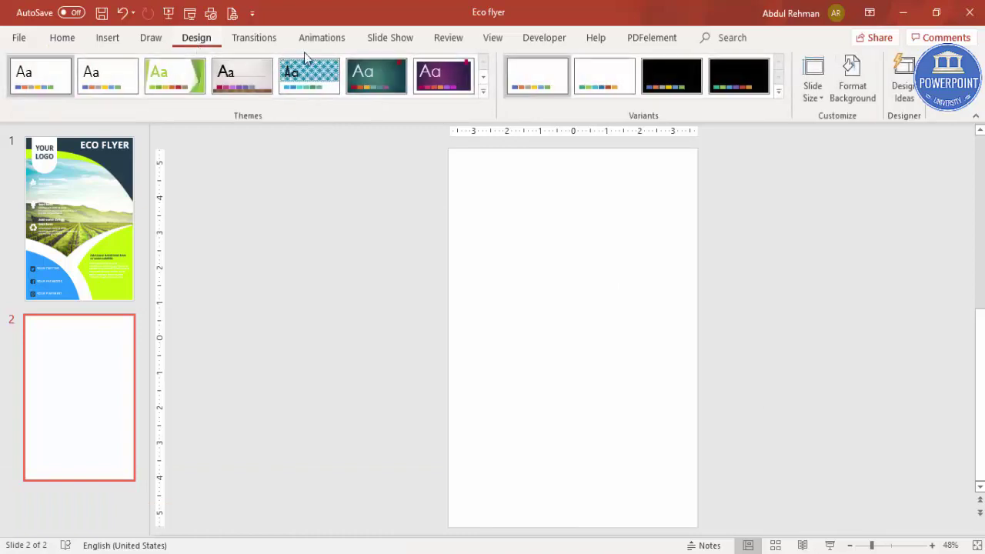
pyautogui.click(817, 91)
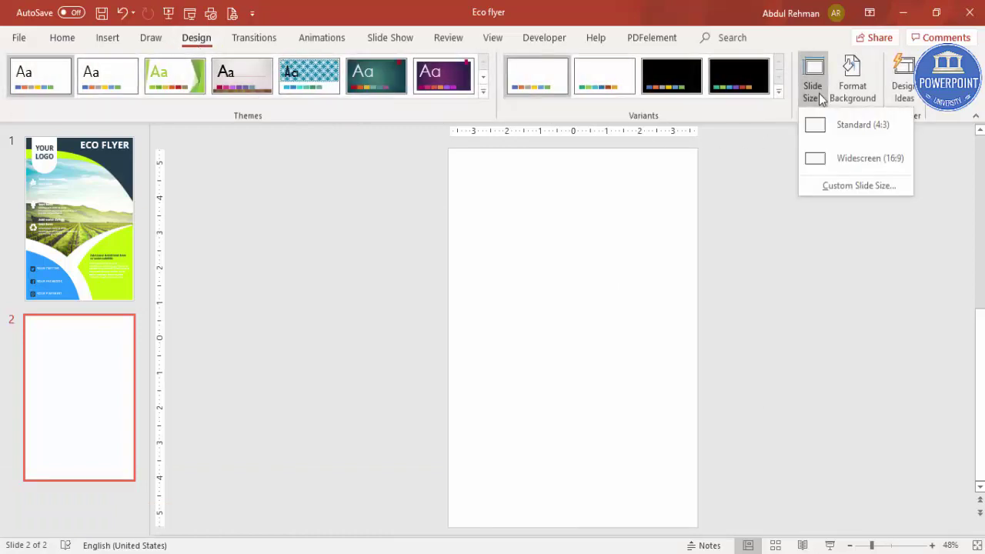
pyautogui.click(826, 187)
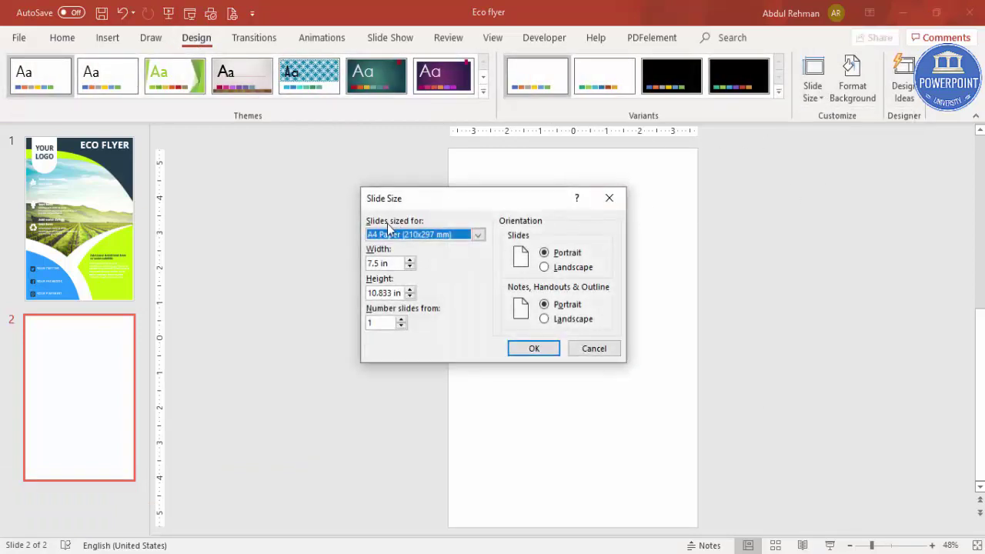
pyautogui.click(456, 235)
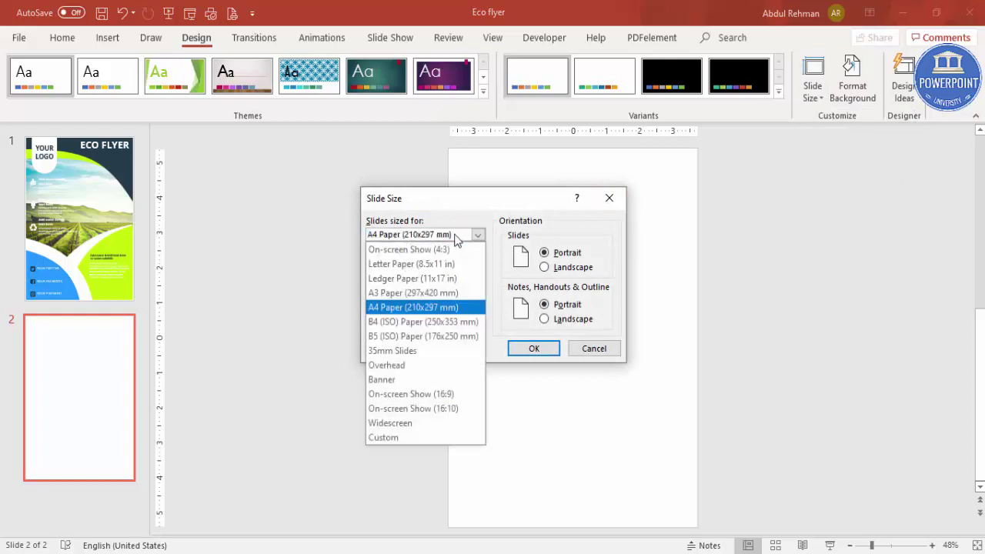
pyautogui.click(407, 309)
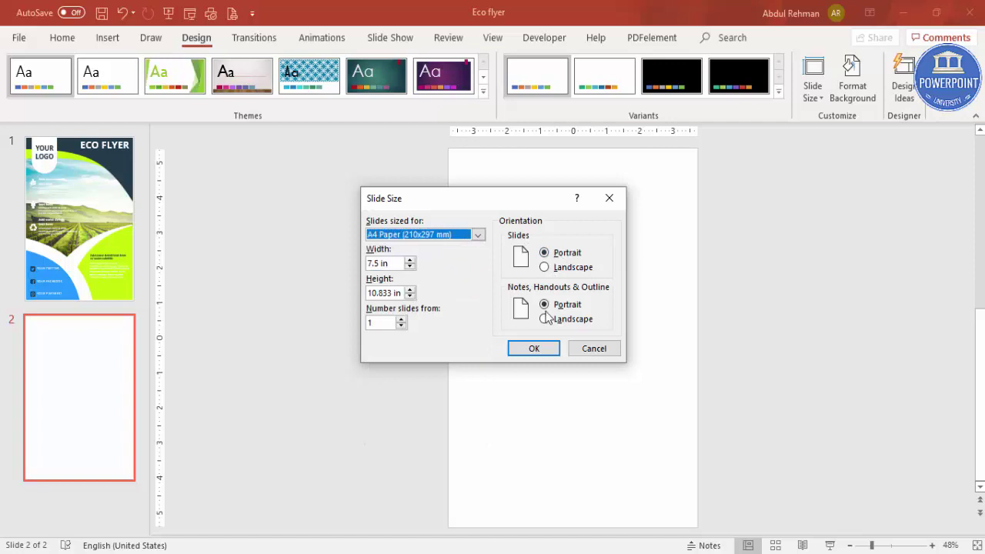
pyautogui.click(550, 353)
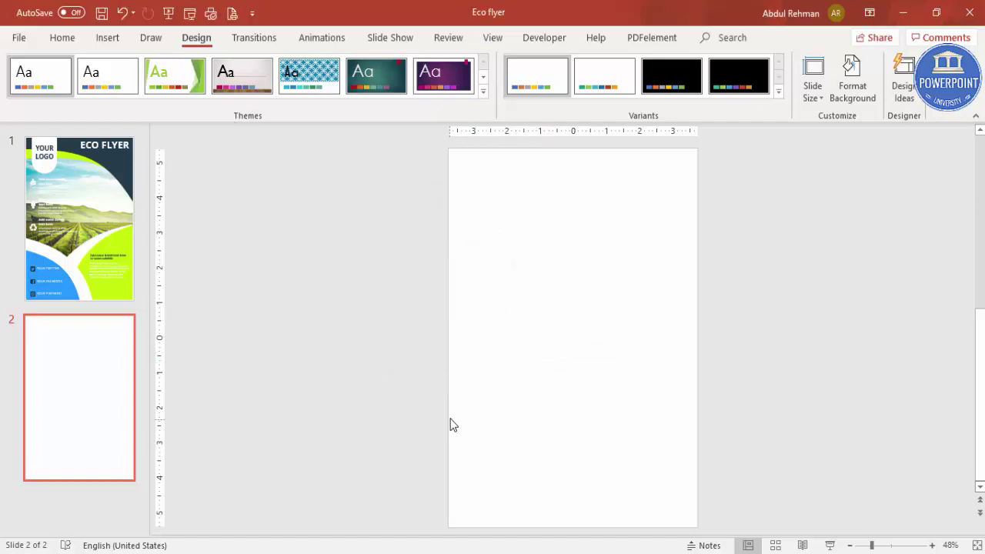
pyautogui.click(118, 40)
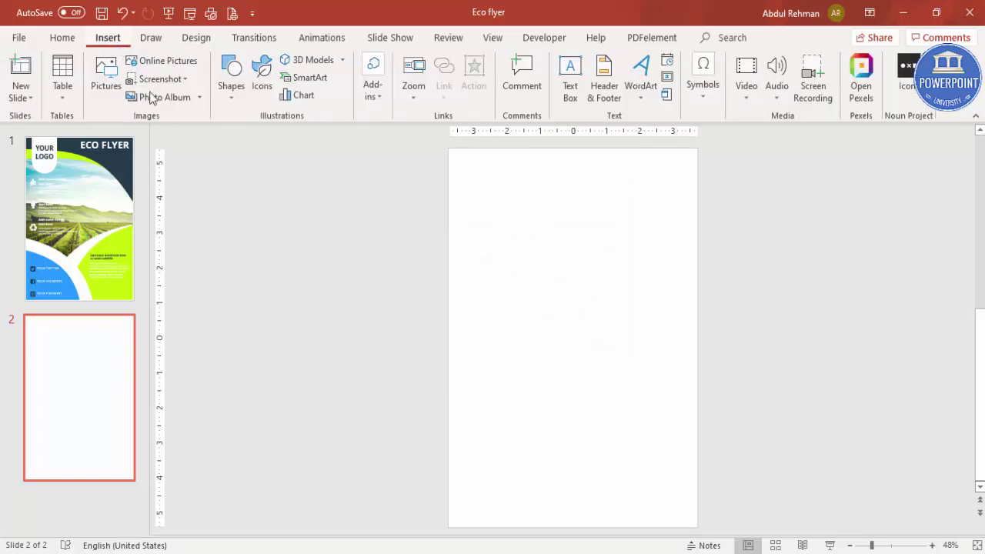
# Draw a right triangle in the bottom-left corner with a light-blue fill and no outline.
pyautogui.click(238, 95)
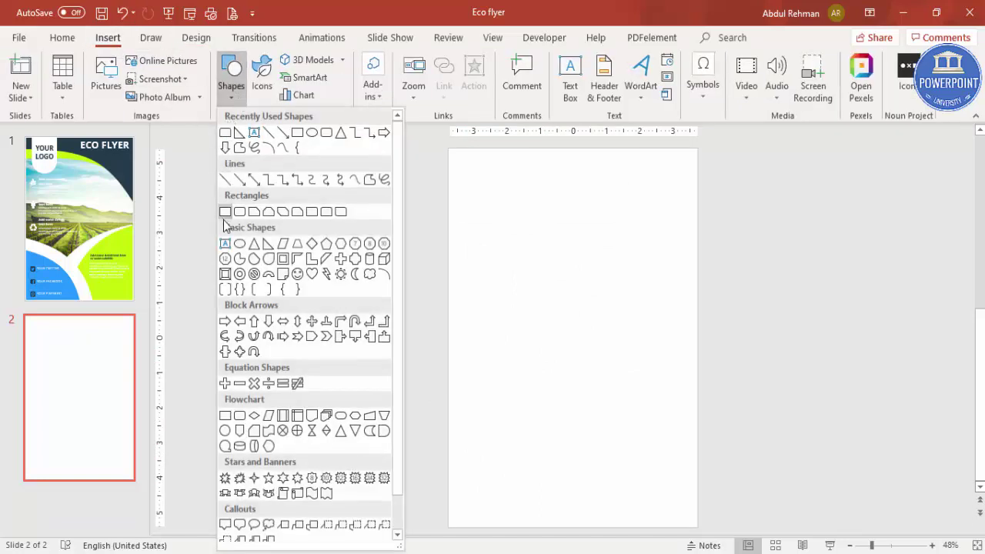
pyautogui.click(269, 248)
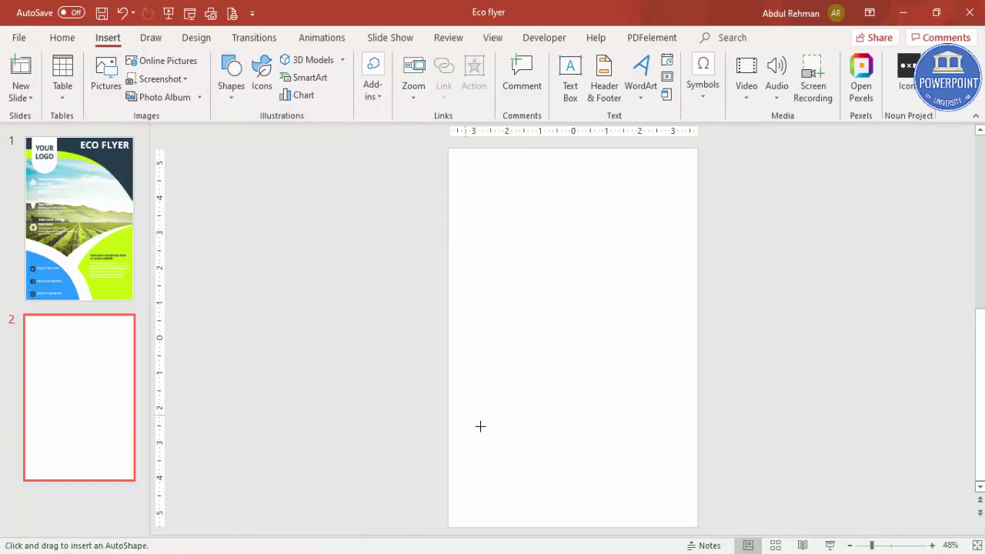
pyautogui.moveTo(450, 412); pyautogui.dragTo(586, 529)
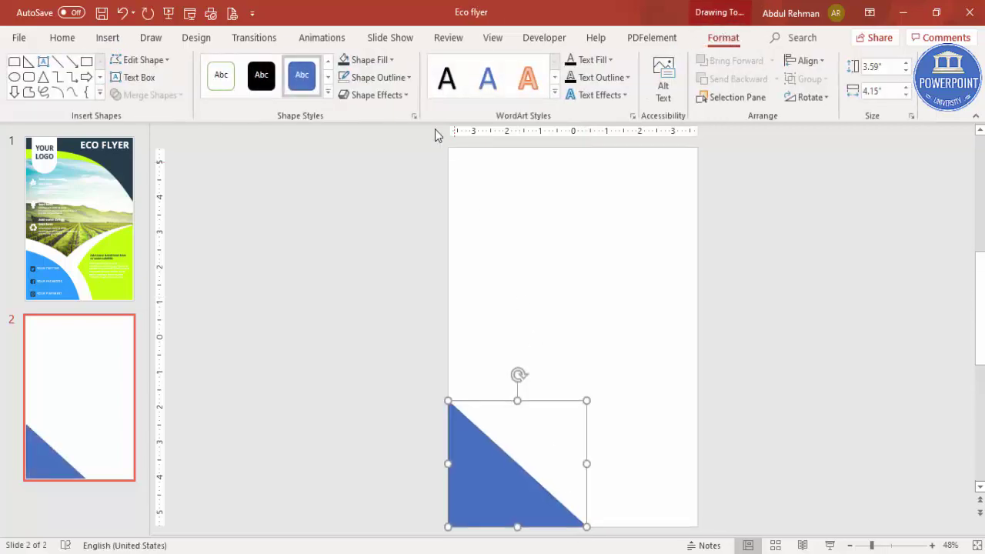
pyautogui.click(390, 77)
pyautogui.click(385, 243)
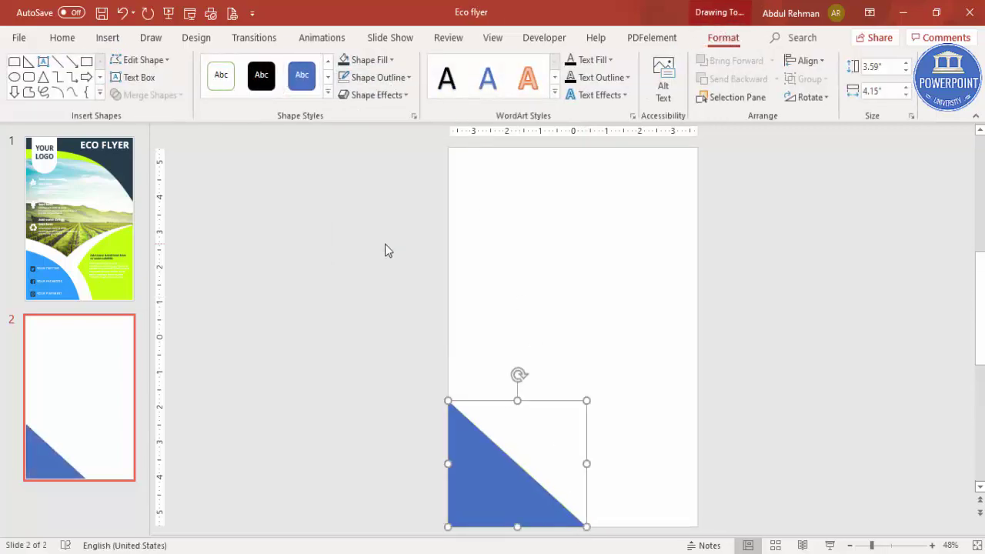
pyautogui.click(385, 61)
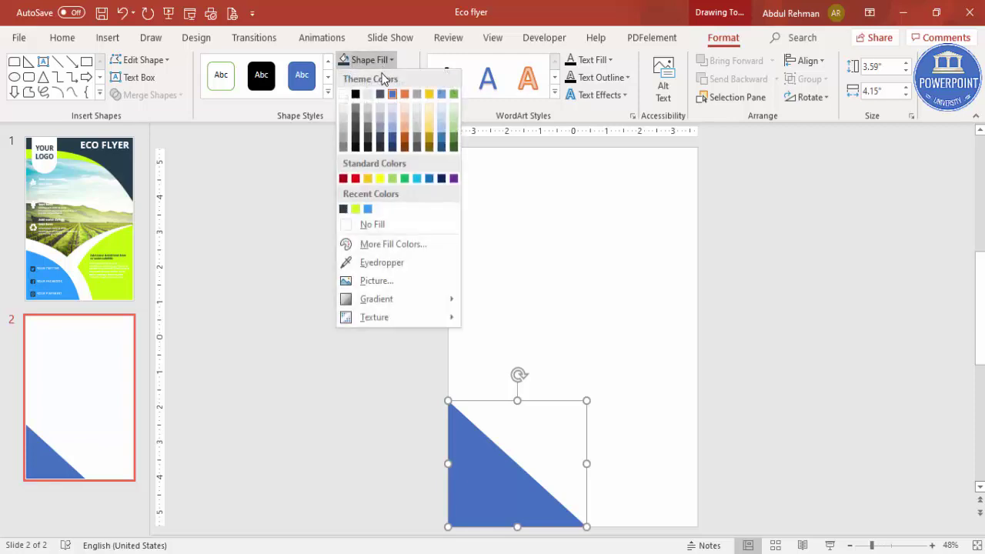
pyautogui.click(369, 209)
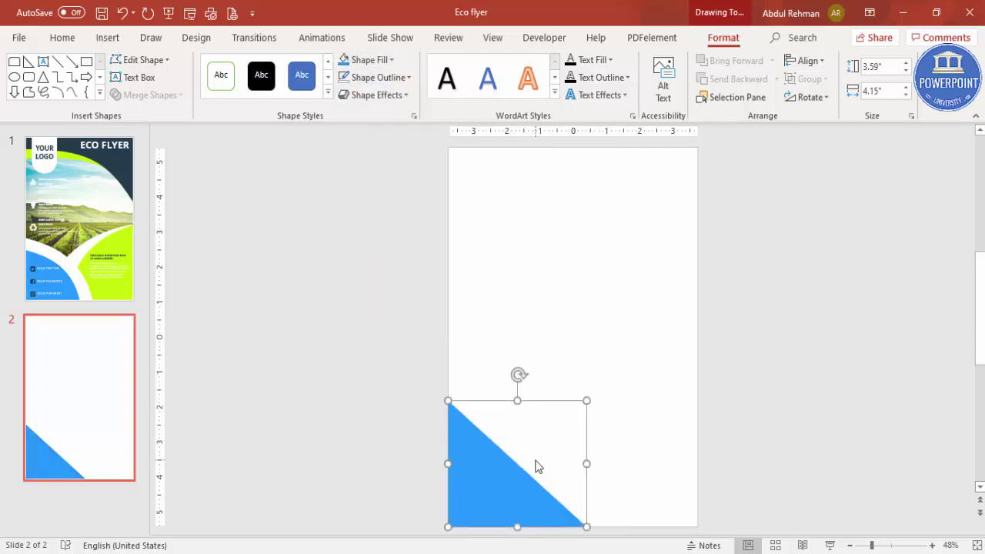
# In Edit Points, drag the top and bottom-right vertex handles to curve the triangle's hypotenuse outward.
pyautogui.rightClick(501, 479)
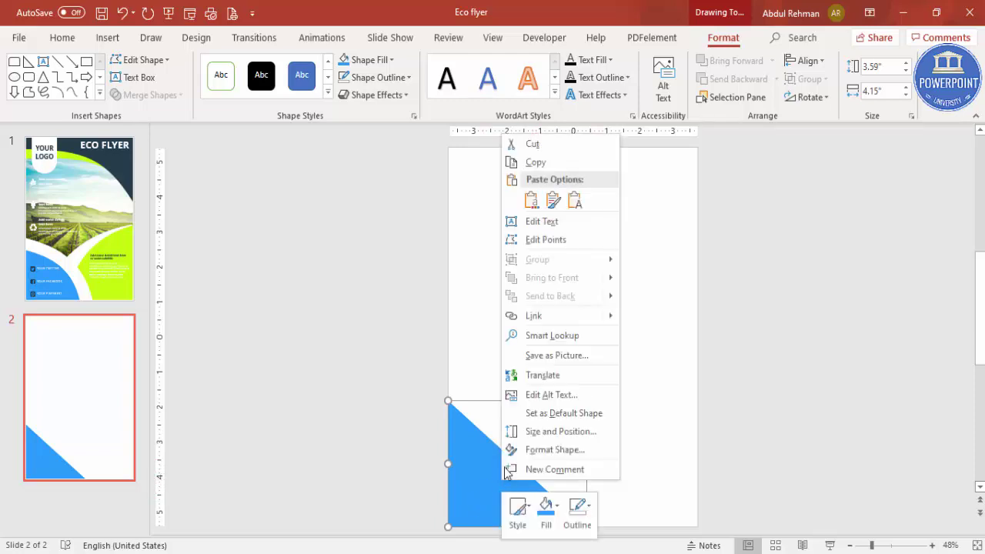
pyautogui.click(556, 238)
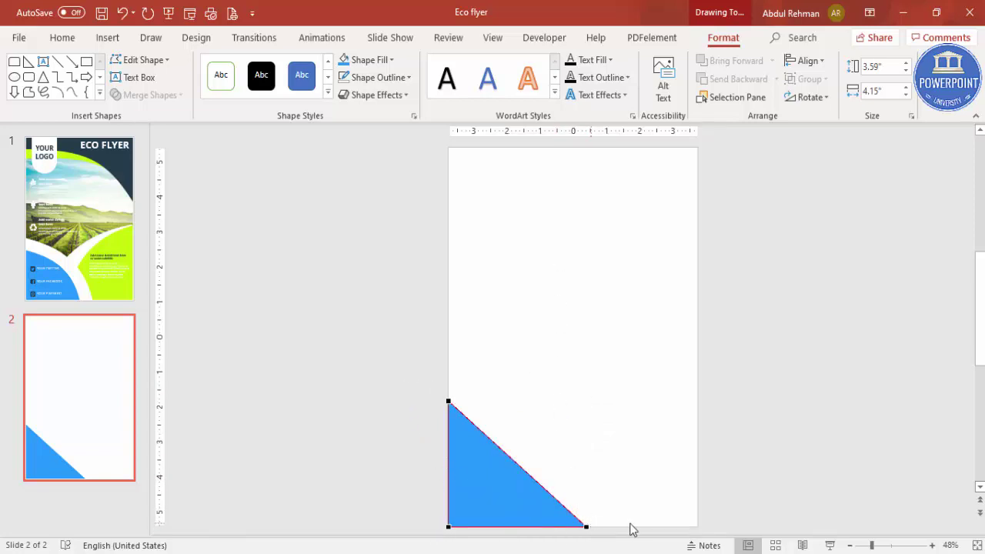
pyautogui.click(587, 527)
pyautogui.moveTo(541, 486); pyautogui.dragTo(550, 431)
pyautogui.click(448, 401)
pyautogui.moveTo(494, 443); pyautogui.dragTo(511, 421)
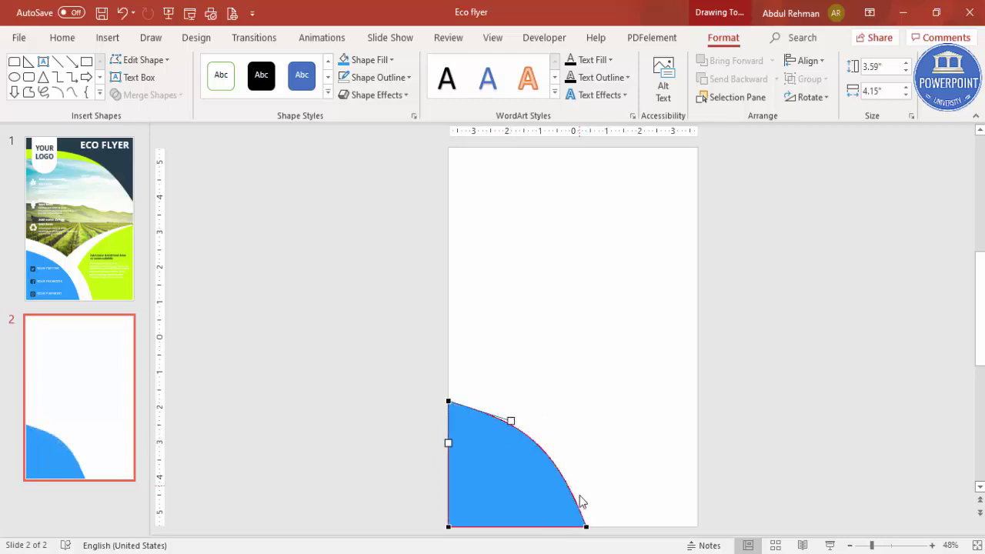
pyautogui.click(587, 524)
pyautogui.moveTo(552, 430); pyautogui.dragTo(563, 437)
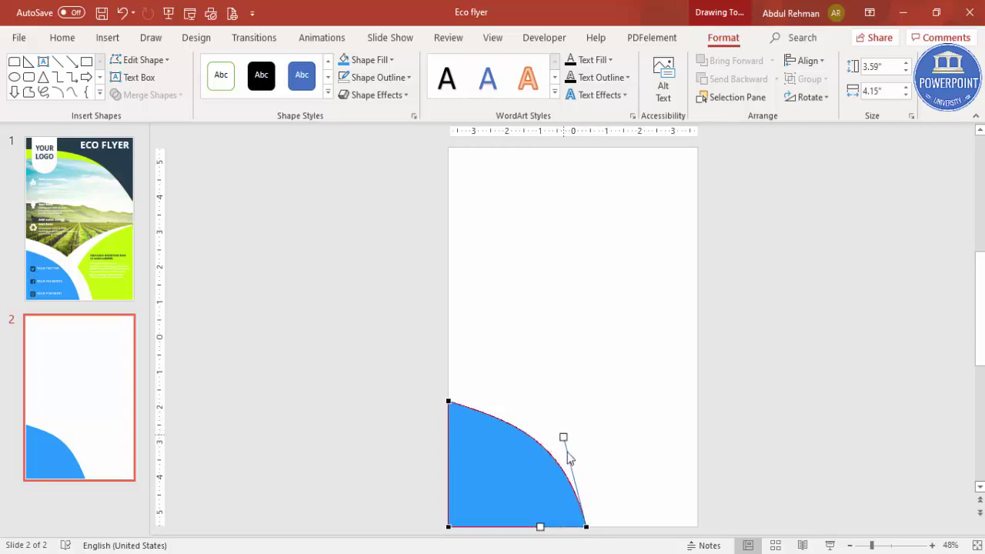
pyautogui.click(427, 417)
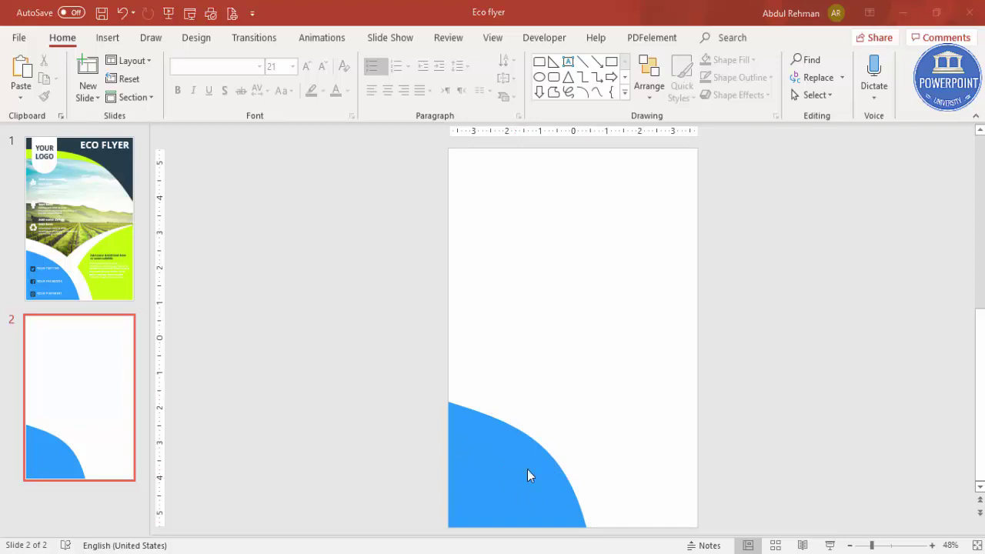
# Duplicate the blue curve and fill the copy gold yellow.
pyautogui.click(480, 429)
pyautogui.moveTo(494, 441); pyautogui.dragTo(521, 415)
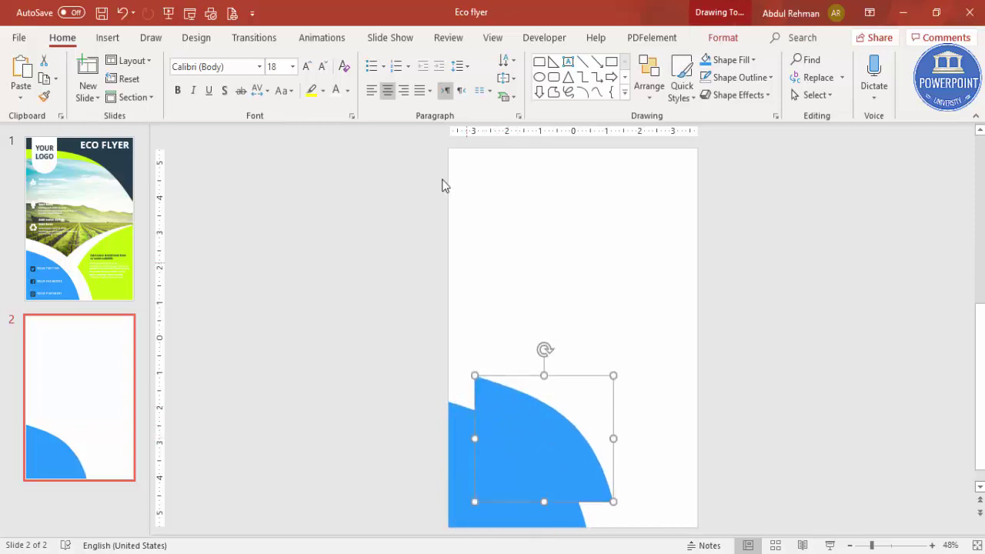
pyautogui.click(720, 38)
pyautogui.click(377, 60)
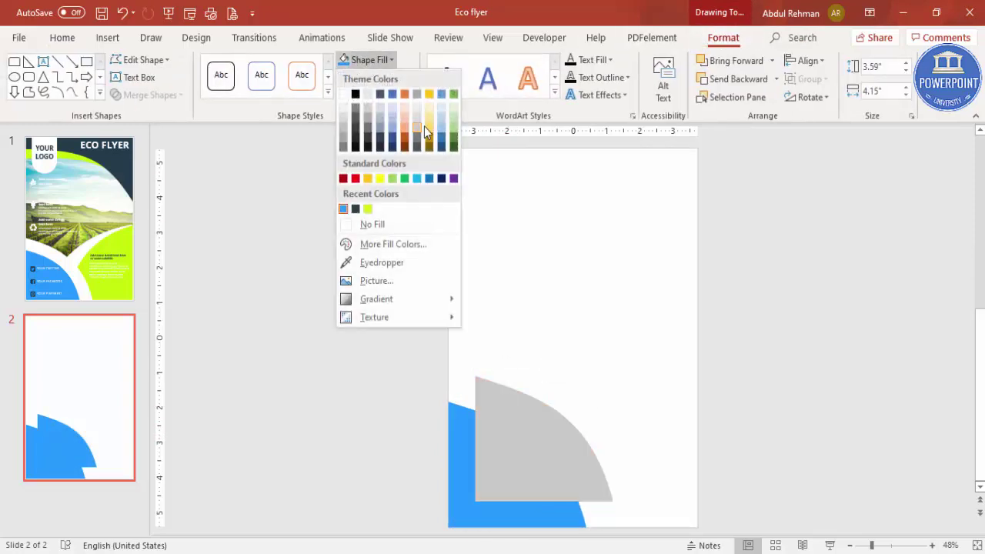
pyautogui.click(427, 127)
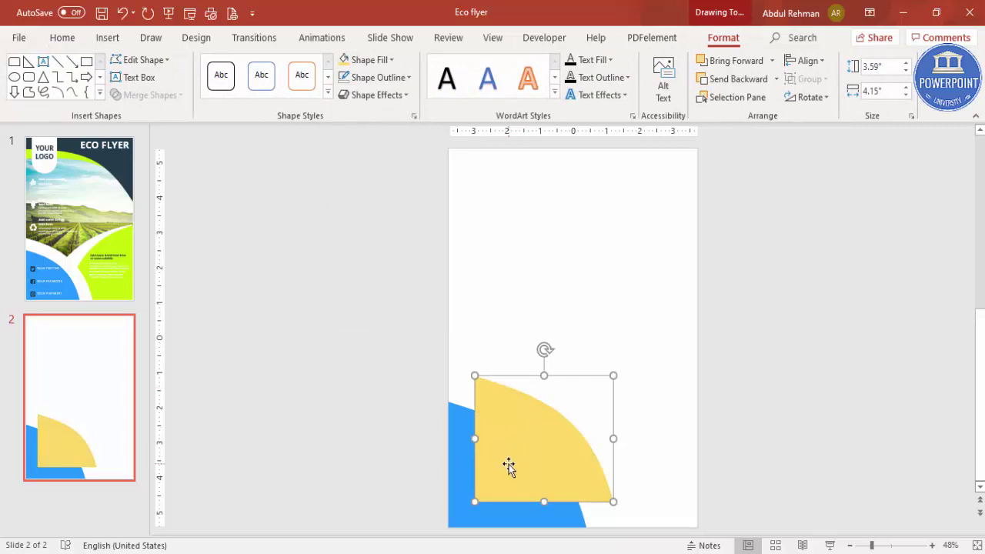
# Move the yellow copy to the left edge, enlarge it, send it backward, and trim it to a thin band.
pyautogui.moveTo(510, 463); pyautogui.dragTo(485, 459)
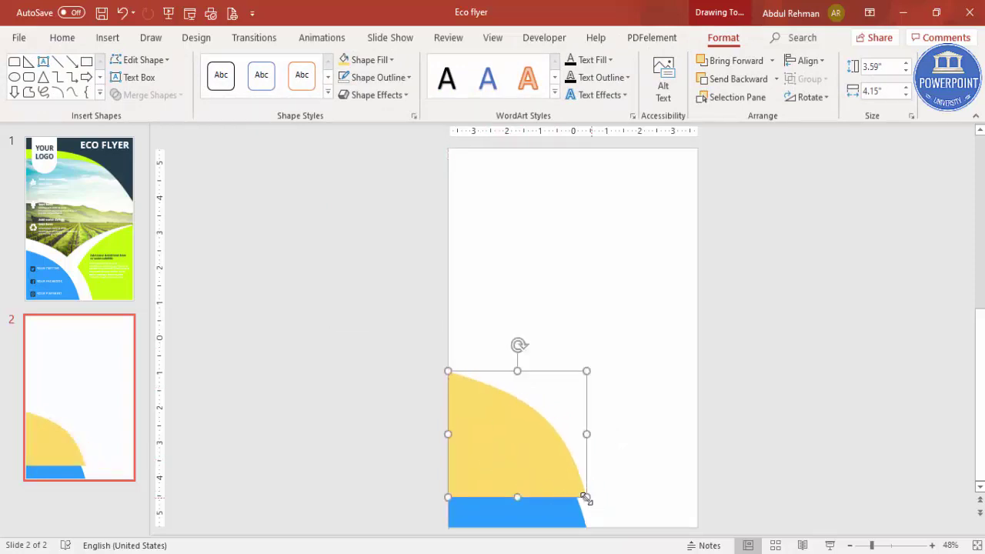
pyautogui.moveTo(586, 497); pyautogui.dragTo(599, 528)
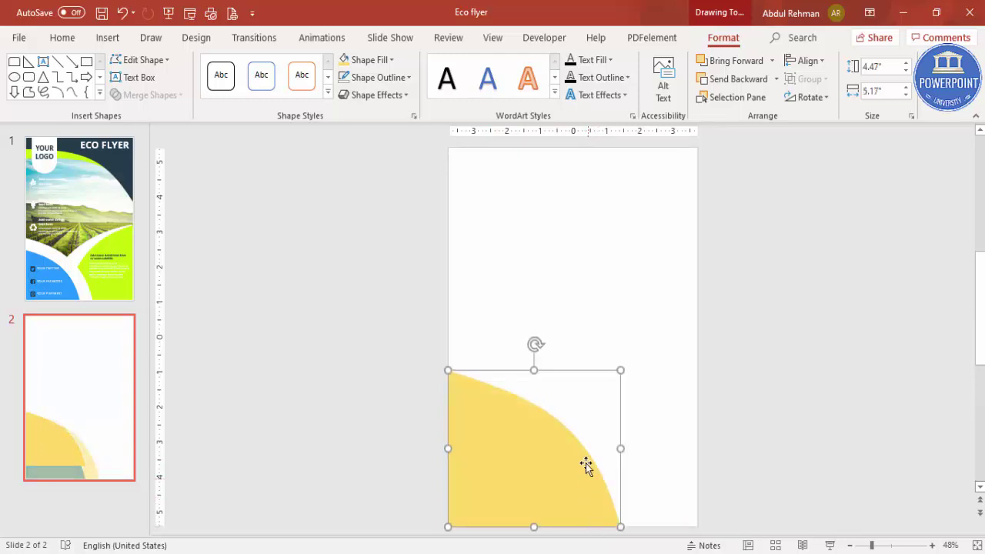
pyautogui.click(740, 80)
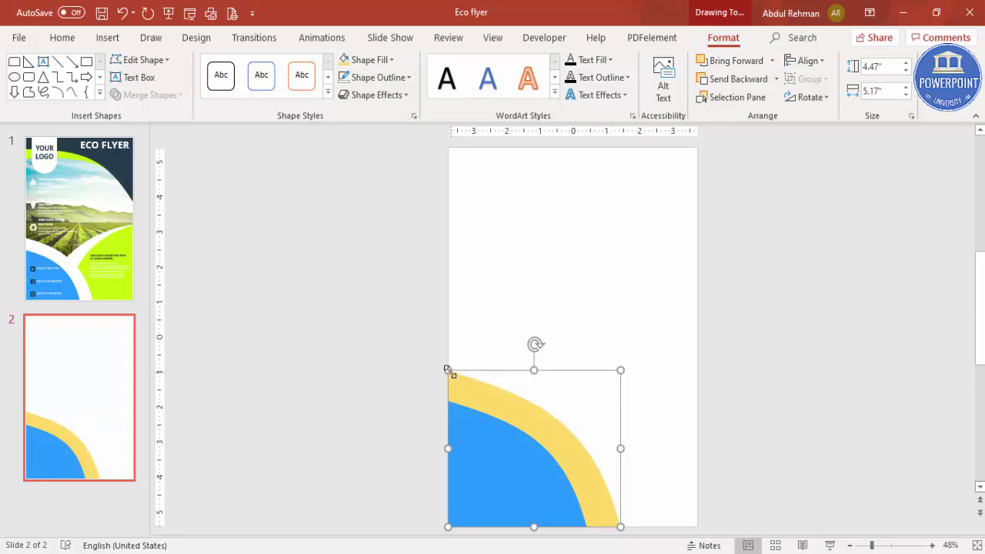
pyautogui.moveTo(447, 370)
pyautogui.mouseDown()
pyautogui.moveTo(457, 386)
pyautogui.moveTo(449, 378)
pyautogui.mouseUp()
pyautogui.click(501, 407)
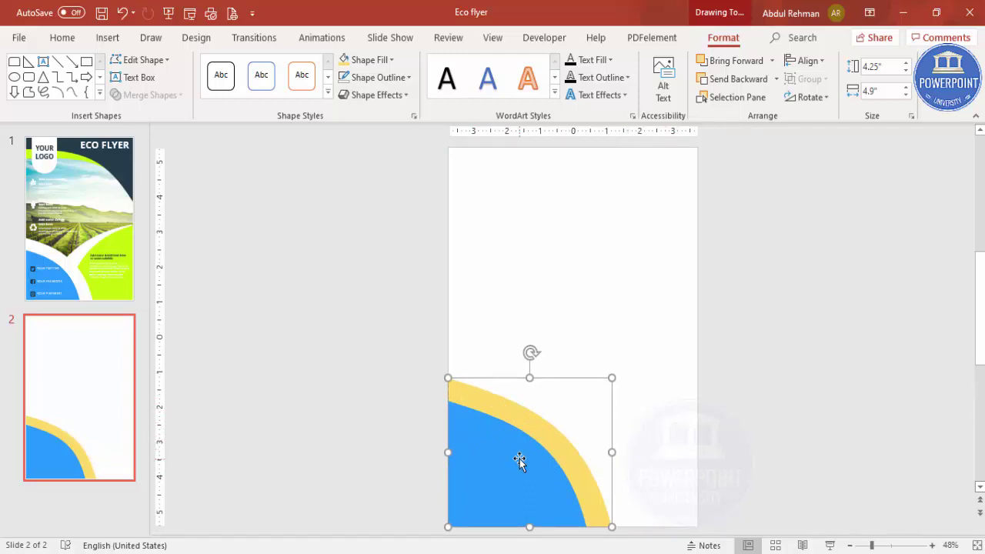
pyautogui.click(765, 398)
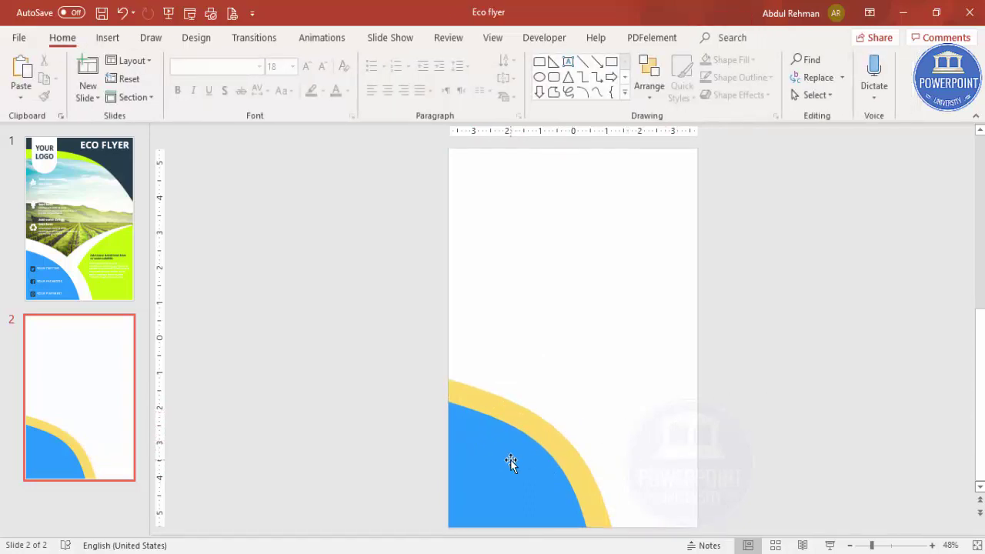
# Duplicate the blue curve, fill the copy yellow-green, and flip it horizontally.
pyautogui.click(511, 461)
pyautogui.moveTo(511, 460); pyautogui.dragTo(584, 401)
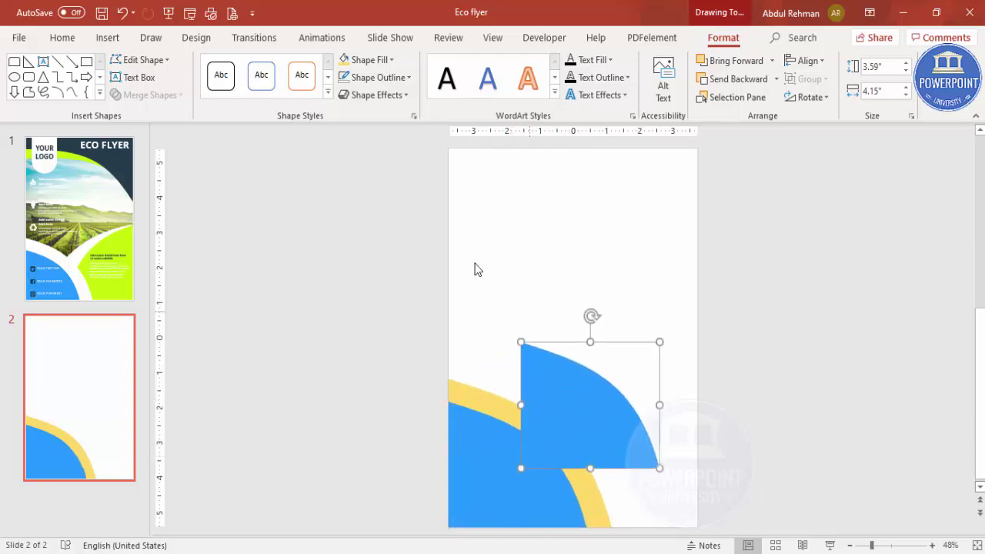
pyautogui.click(369, 60)
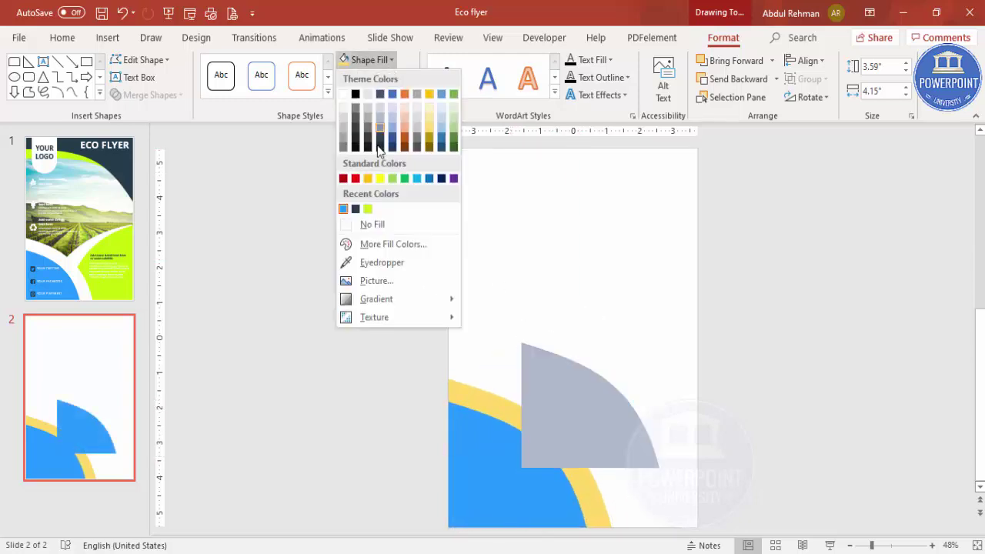
pyautogui.click(368, 209)
pyautogui.click(827, 101)
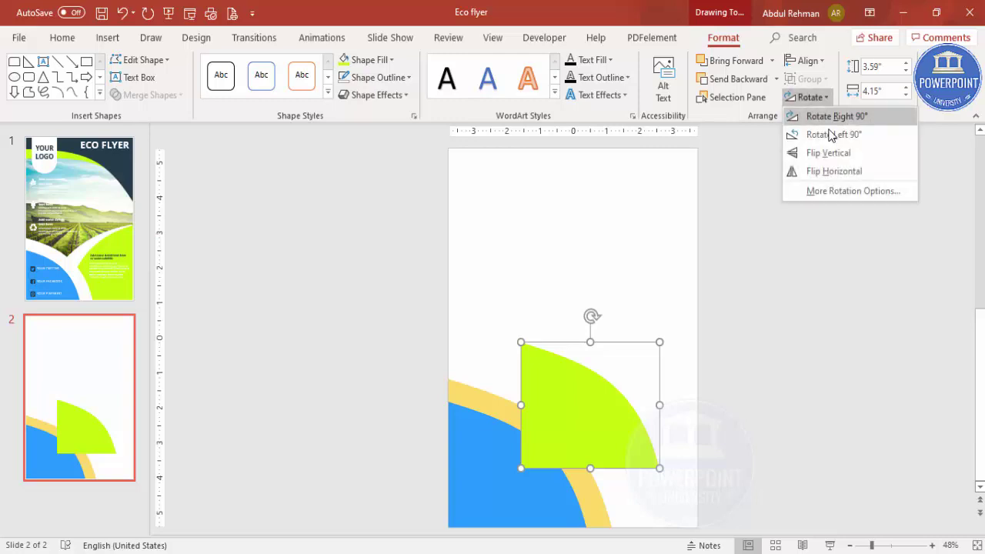
pyautogui.click(839, 169)
# Move and enlarge the green curve into the bottom-right corner, send it backward, and duplicate it.
pyautogui.moveTo(620, 424); pyautogui.dragTo(655, 477)
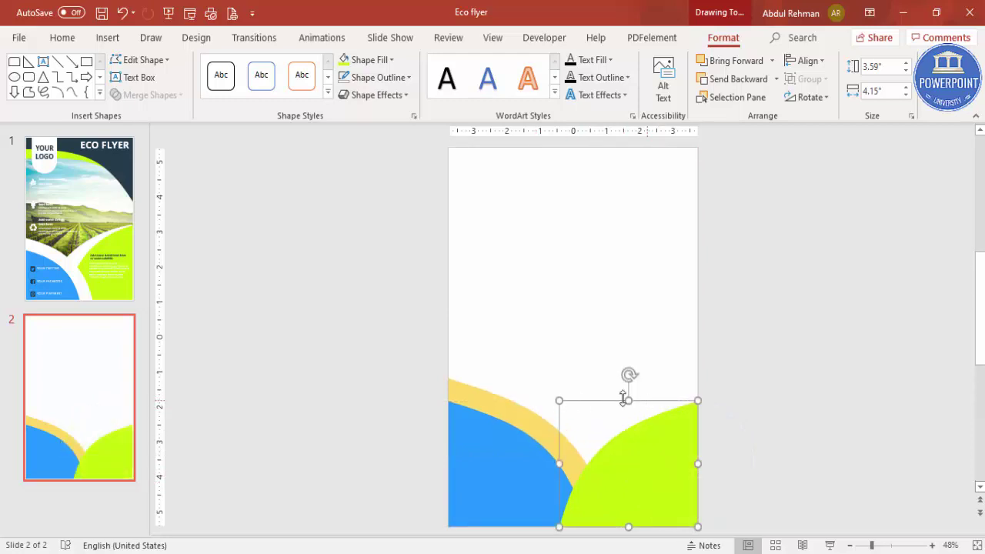
pyautogui.moveTo(629, 397); pyautogui.dragTo(634, 349)
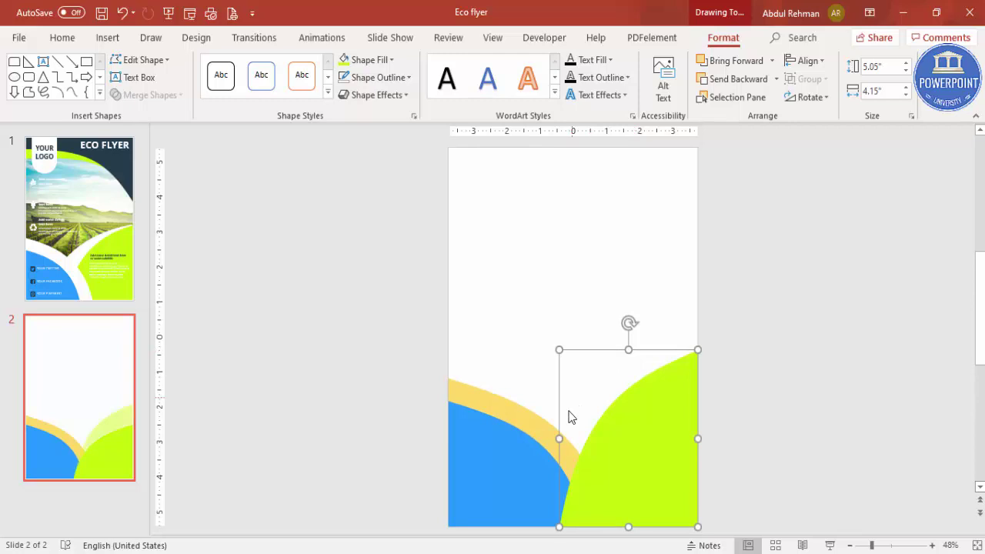
pyautogui.moveTo(561, 438); pyautogui.dragTo(540, 440)
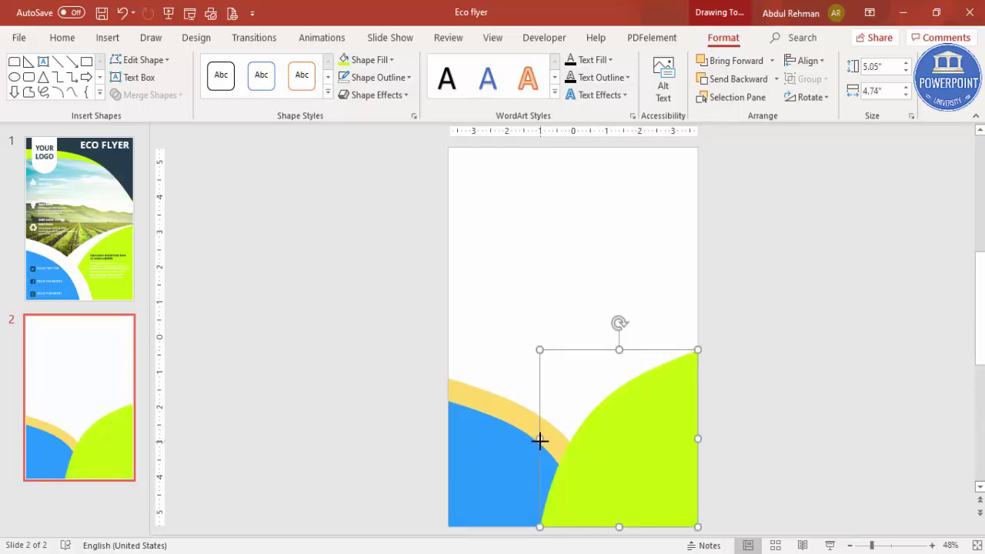
pyautogui.click(749, 80)
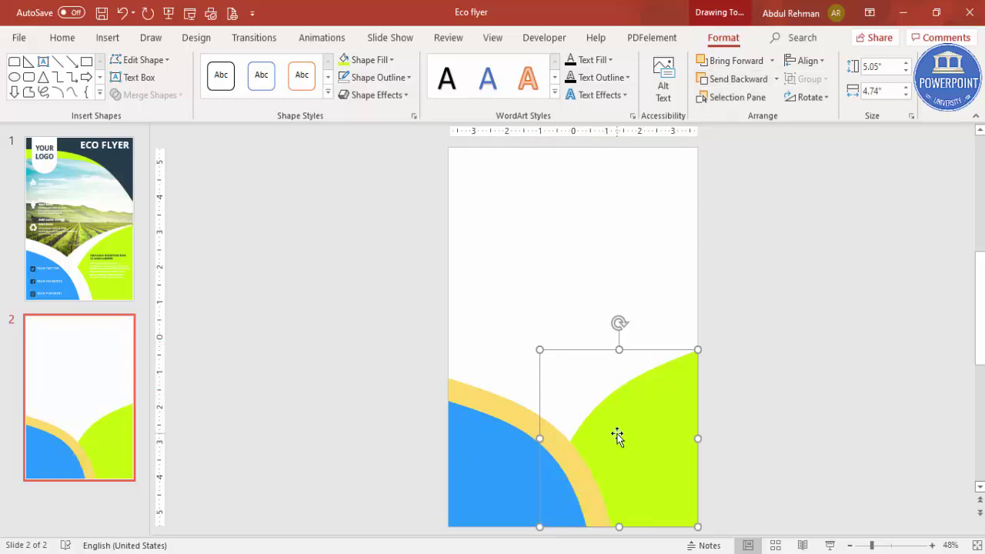
pyautogui.moveTo(616, 433); pyautogui.dragTo(708, 382)
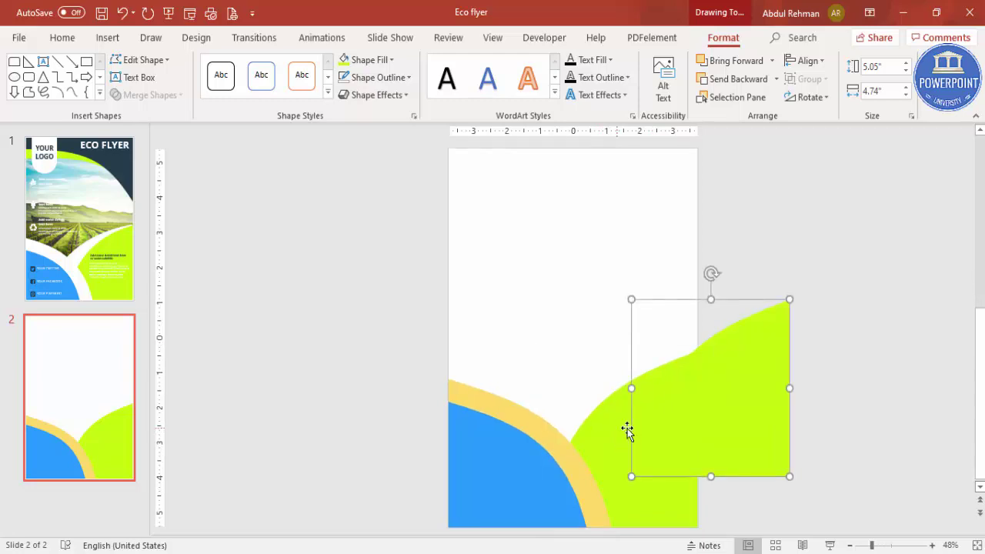
# Fill the copy light blue, move it into the bottom-right corner, send it behind the green curve, and enlarge it.
pyautogui.click(379, 61)
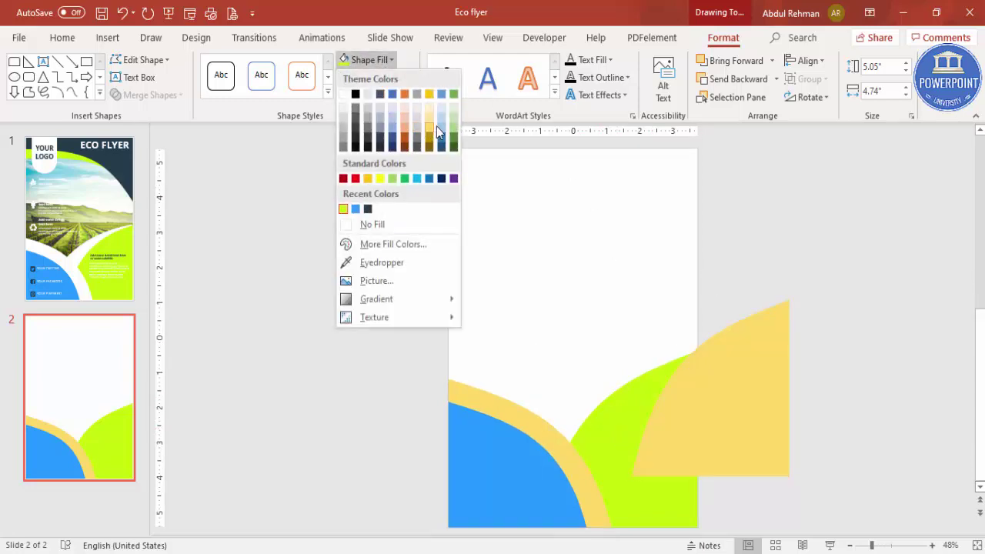
pyautogui.click(441, 125)
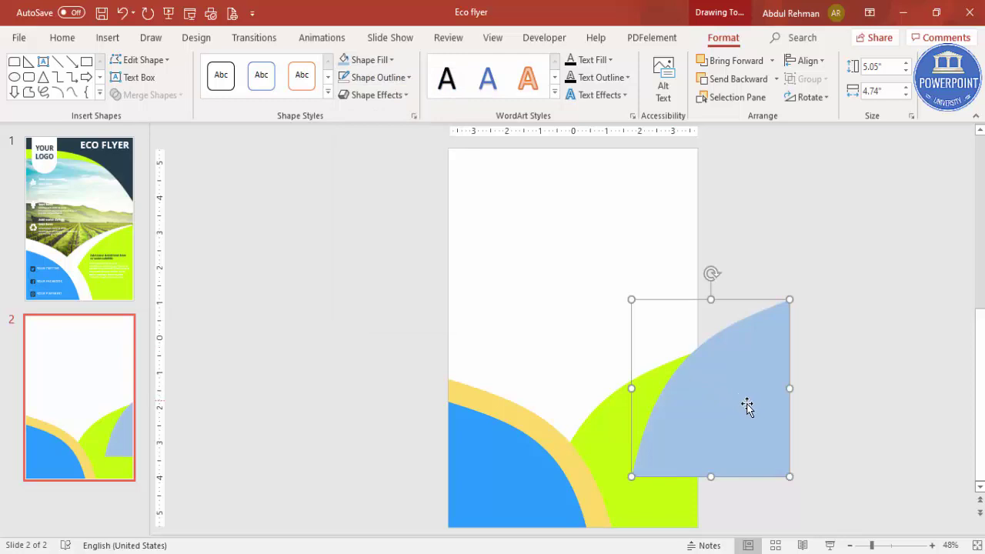
pyautogui.moveTo(754, 407); pyautogui.dragTo(667, 456)
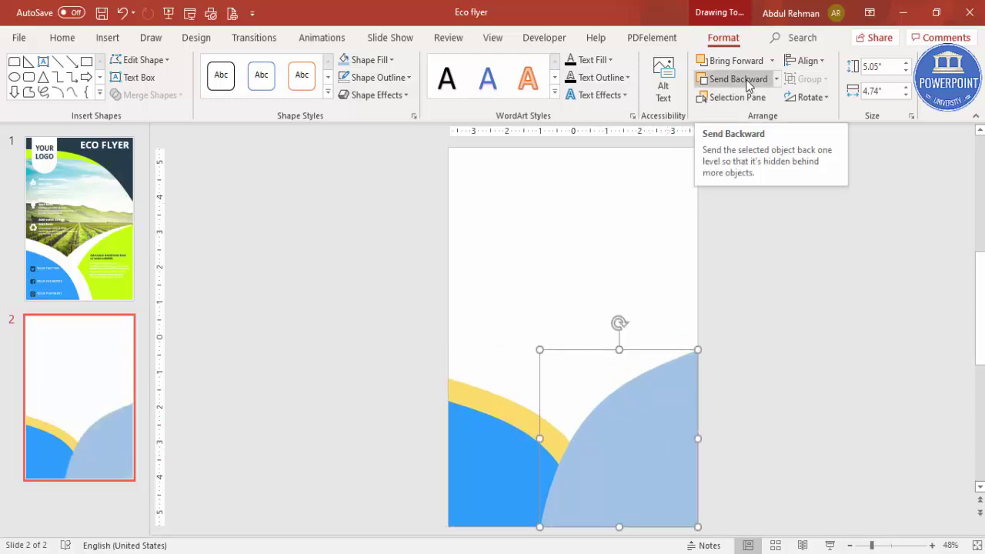
pyautogui.moveTo(666, 439)
pyautogui.mouseDown()
pyautogui.moveTo(674, 471)
pyautogui.moveTo(668, 430)
pyautogui.mouseUp()
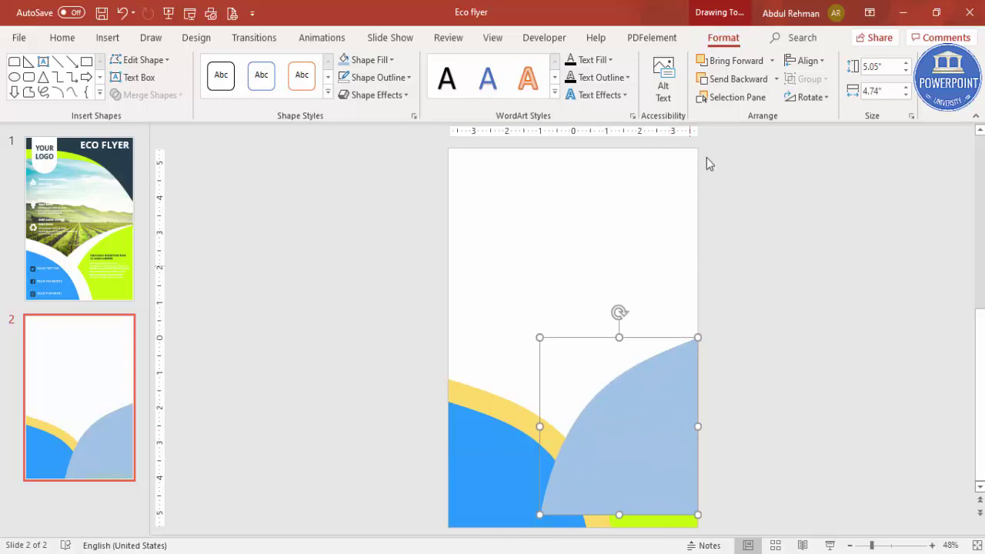
pyautogui.click(735, 80)
pyautogui.click(735, 81)
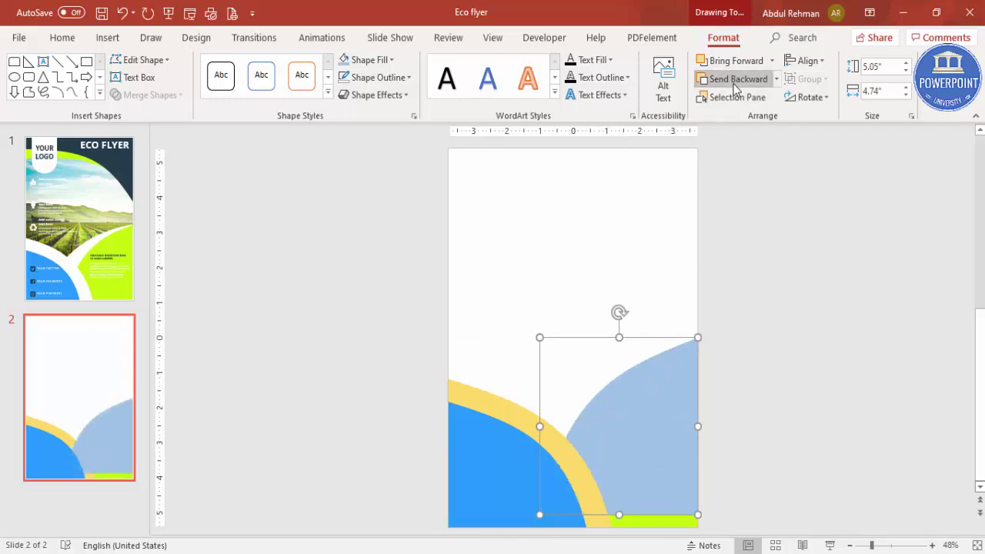
pyautogui.click(735, 81)
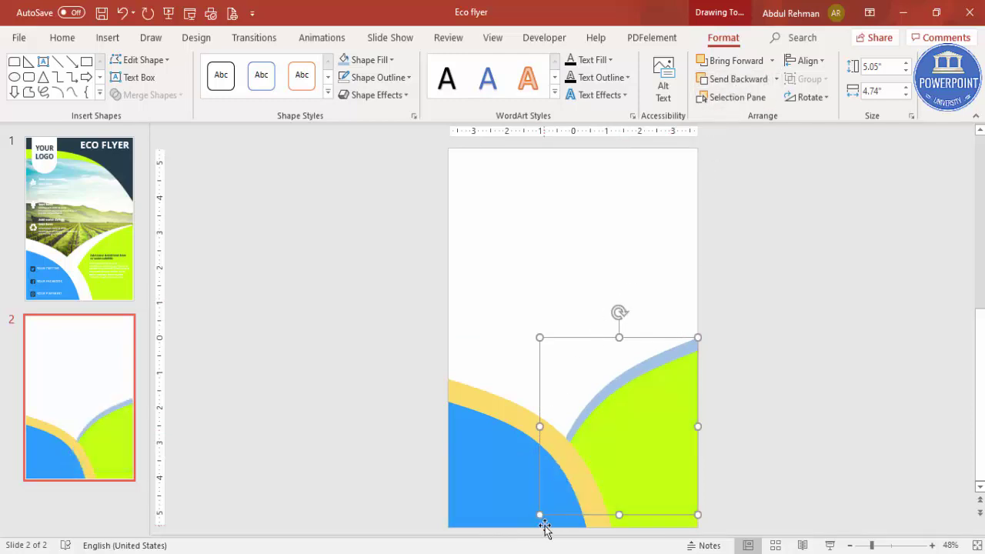
pyautogui.moveTo(540, 515); pyautogui.dragTo(518, 527)
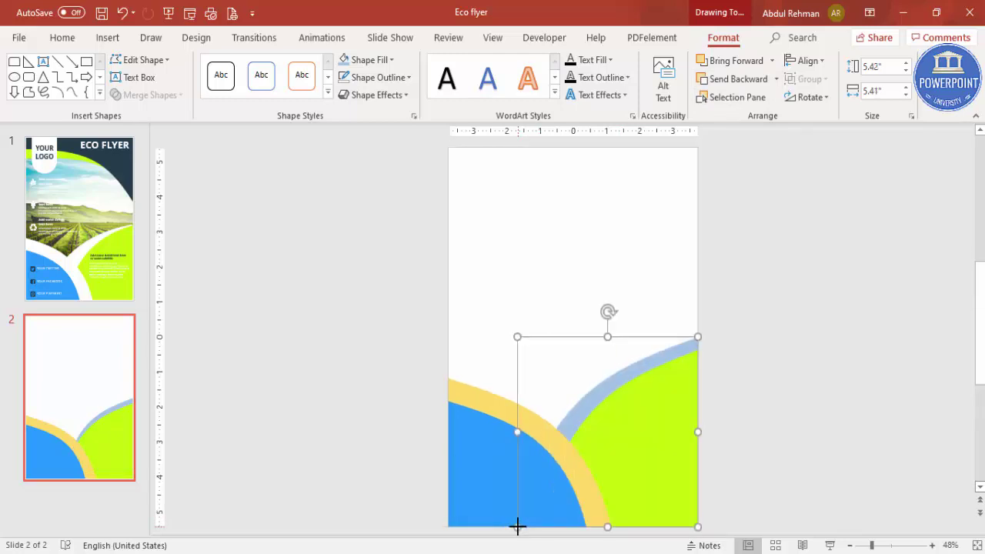
# In Edit Points, lower the light-blue shape's top-right vertex and pull its bottom-left vertex further left.
pyautogui.rightClick(683, 346)
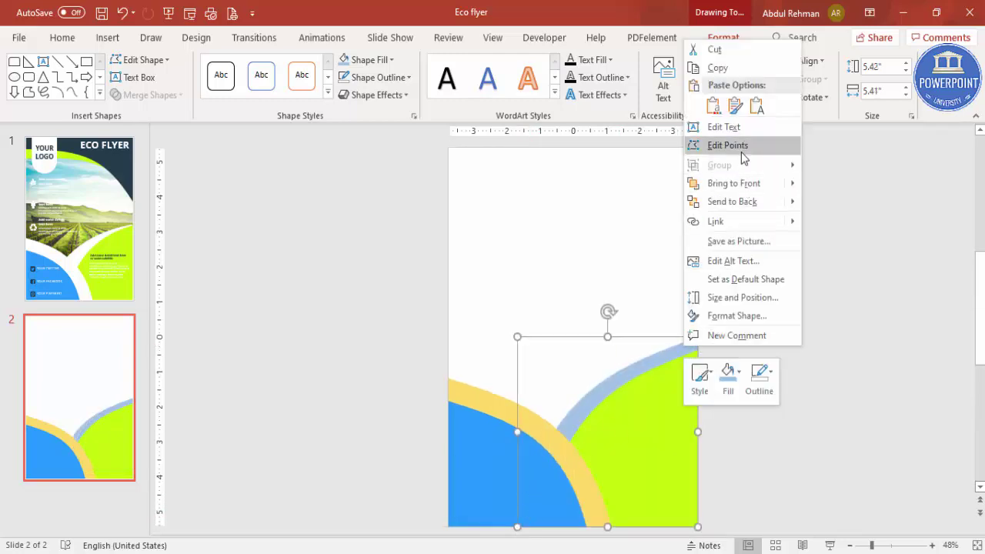
pyautogui.click(742, 148)
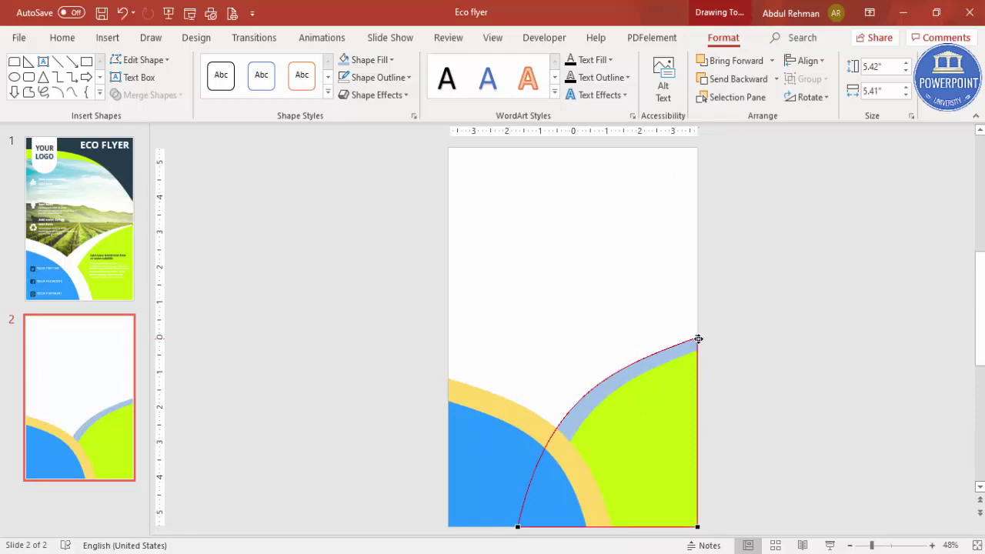
pyautogui.moveTo(698, 338); pyautogui.dragTo(696, 349)
pyautogui.moveTo(614, 376); pyautogui.dragTo(609, 366)
pyautogui.moveTo(516, 528); pyautogui.dragTo(501, 527)
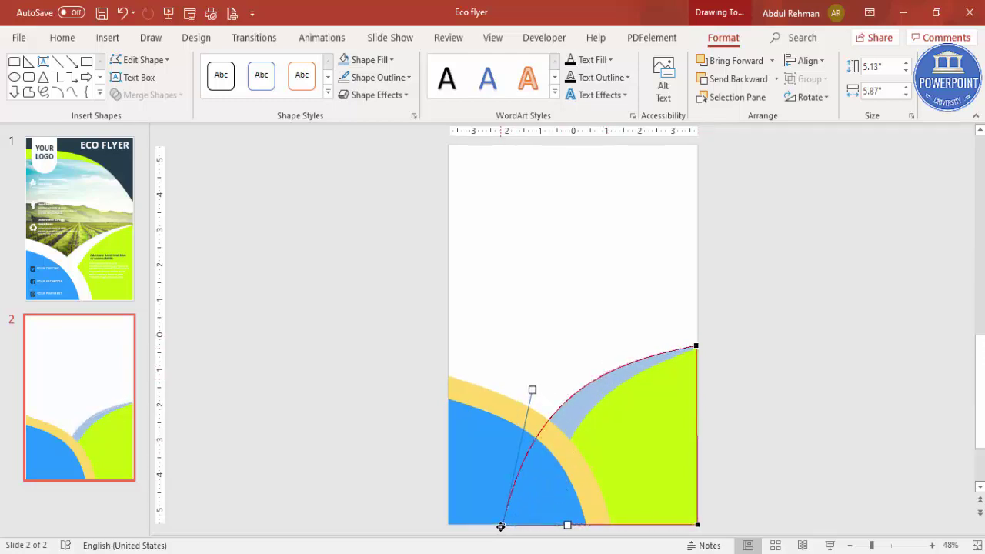
pyautogui.click(762, 370)
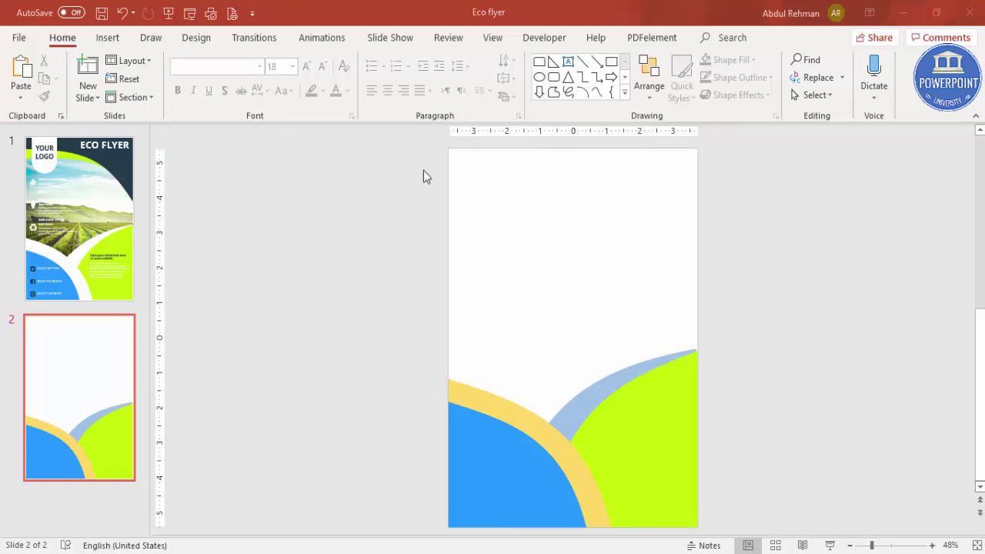
# Draw a 7.5 × 4.89 in rectangle across the slide top, filled Dark Teal with no outline.
pyautogui.click(106, 37)
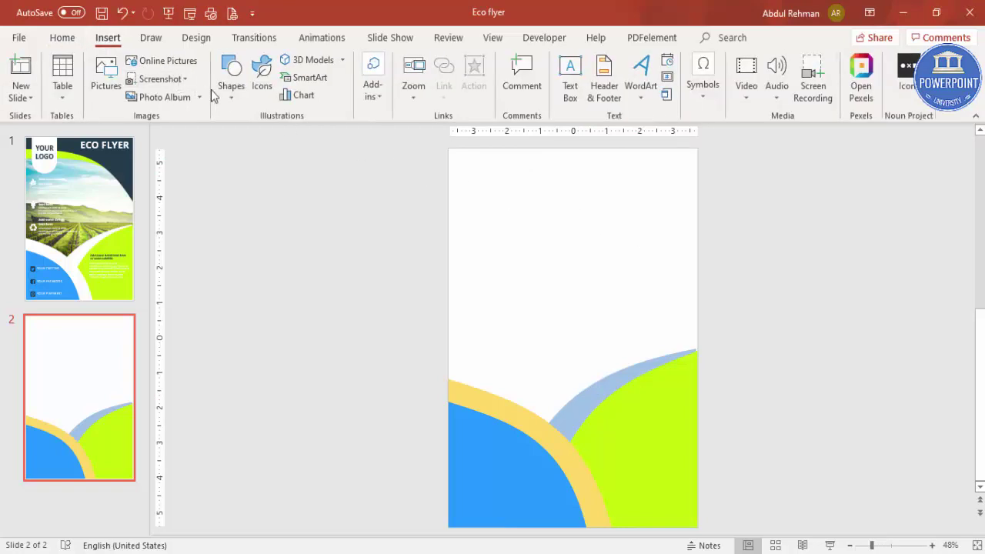
pyautogui.click(236, 97)
pyautogui.click(226, 213)
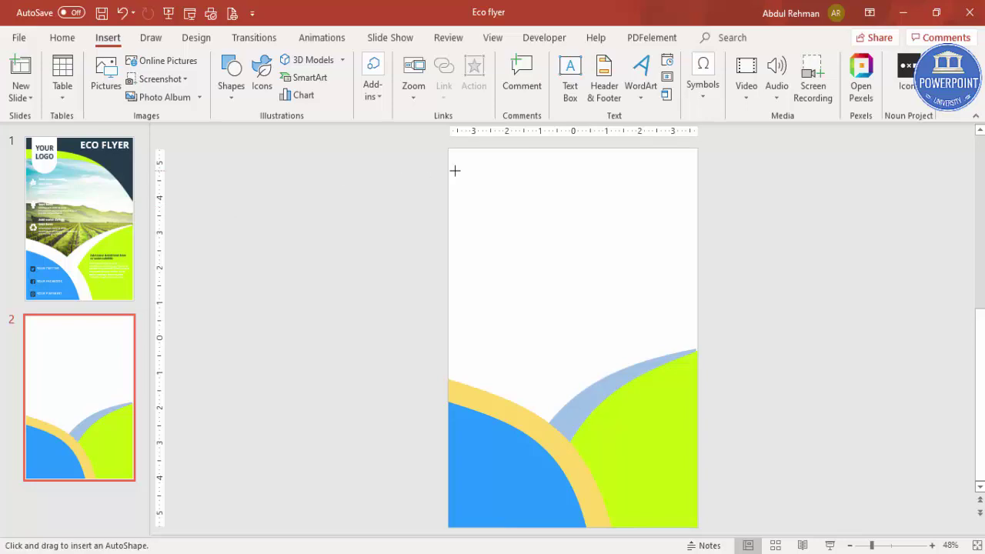
pyautogui.moveTo(448, 146); pyautogui.dragTo(696, 319)
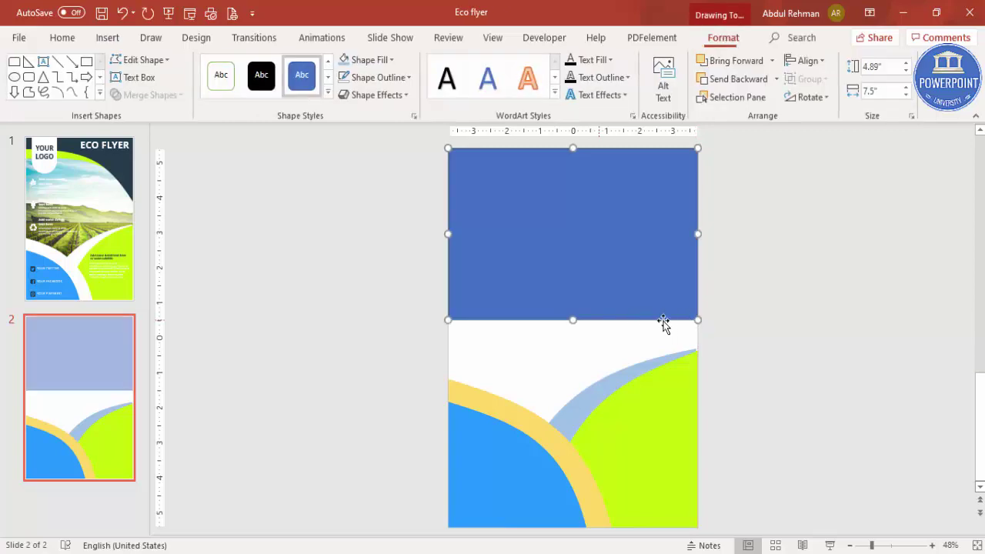
pyautogui.click(391, 79)
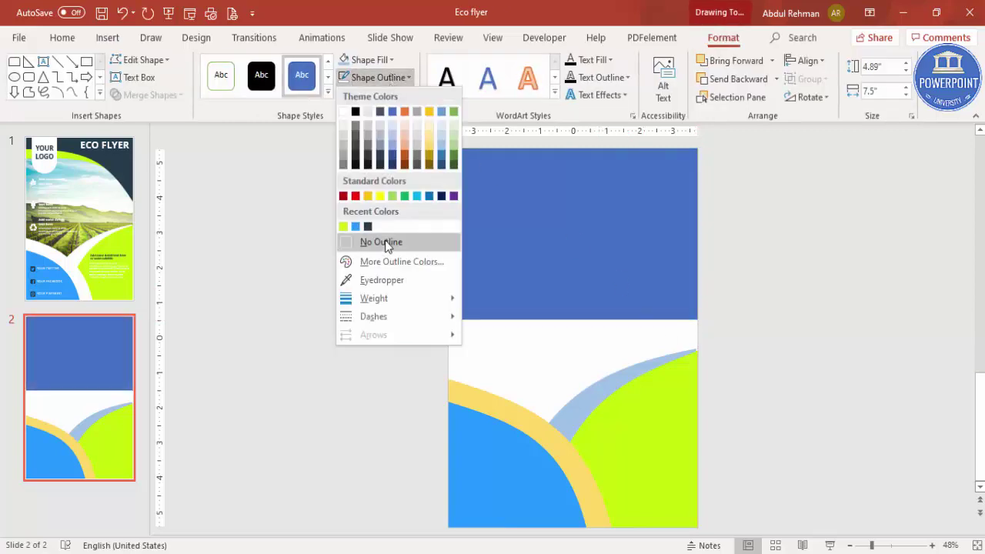
pyautogui.click(387, 243)
pyautogui.click(369, 63)
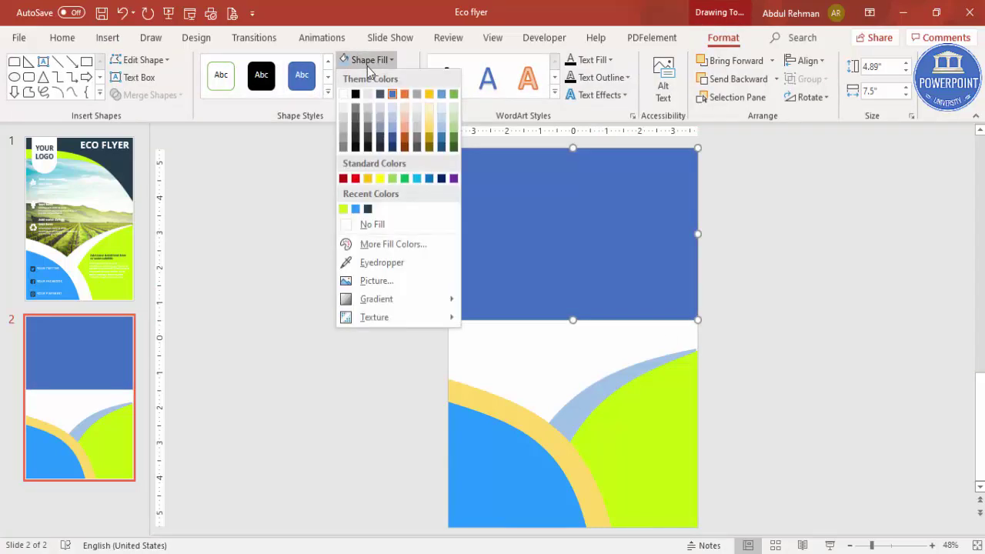
pyautogui.click(368, 212)
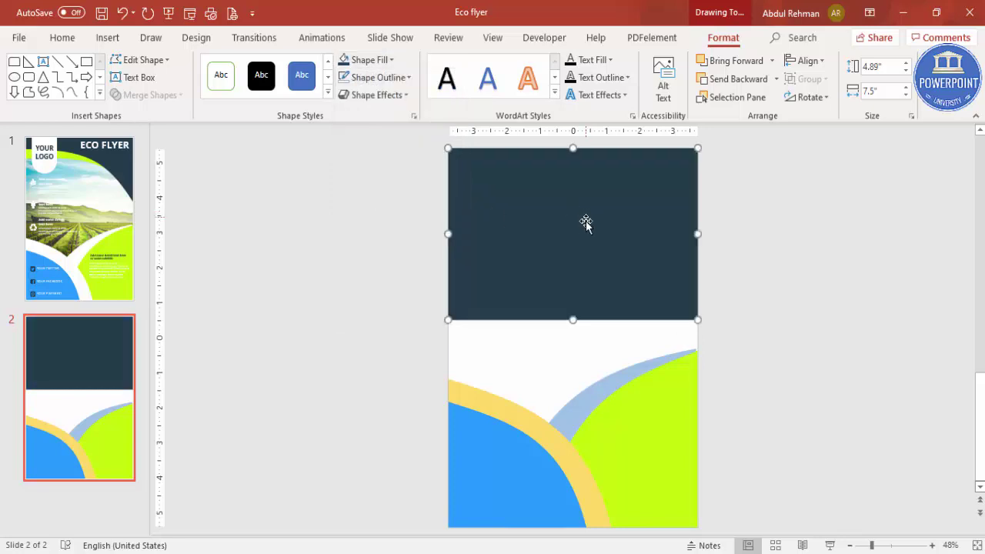
pyautogui.rightClick(504, 259)
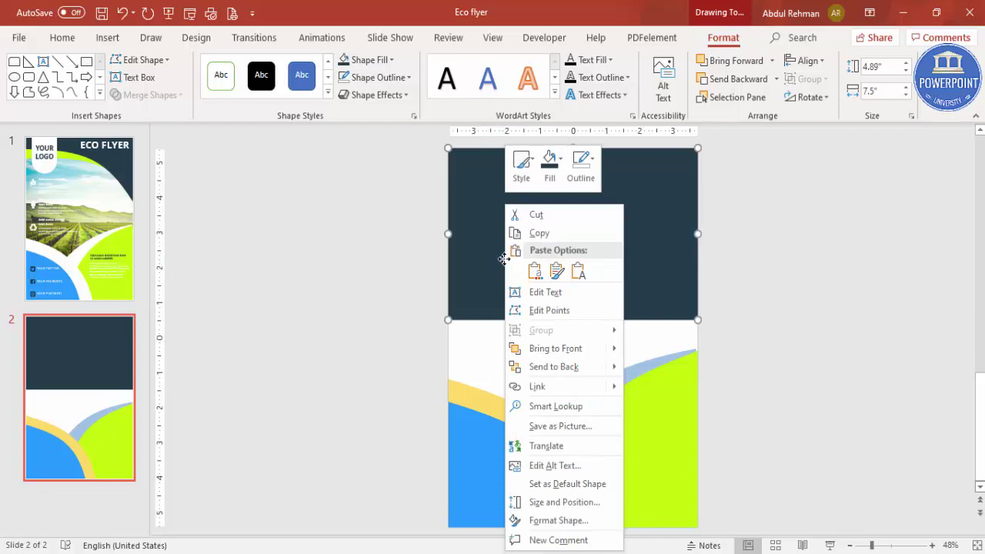
# In Edit Points, drag the rectangle's bottom-left point up to the top-left, making a diagonal lower edge.
pyautogui.click(545, 310)
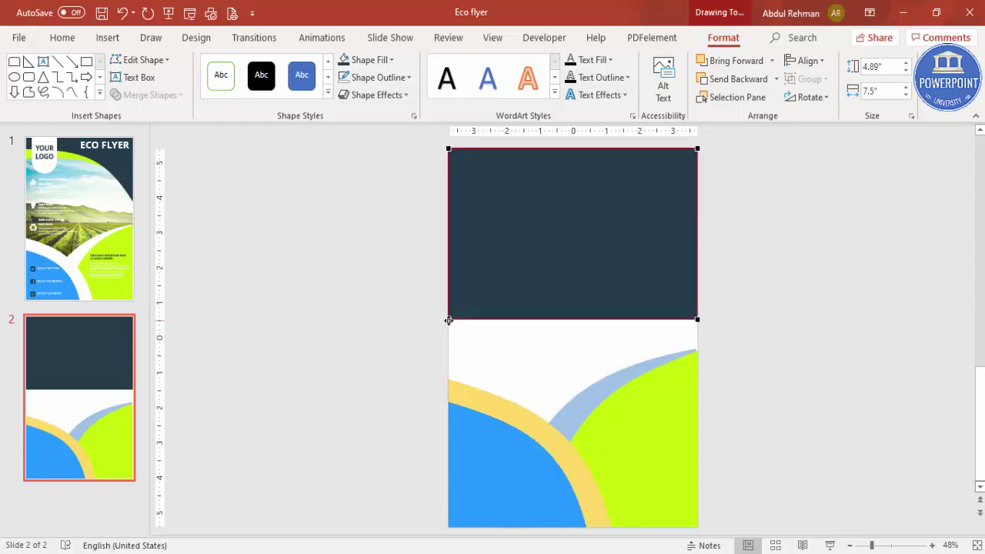
pyautogui.moveTo(449, 320); pyautogui.dragTo(449, 176)
pyautogui.click(727, 234)
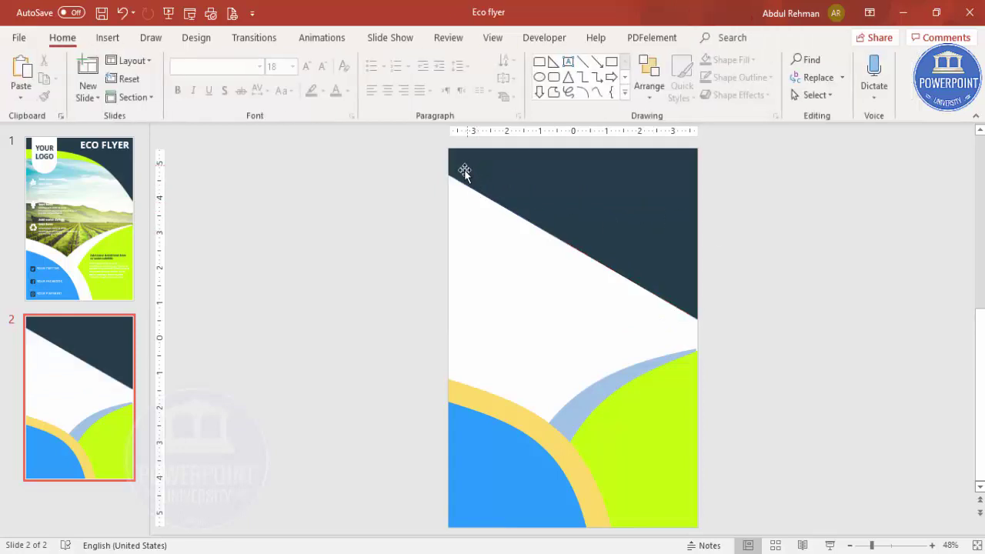
# Drag the right and left vertex handles to bend the header's diagonal edge into a smooth curve.
pyautogui.rightClick(587, 208)
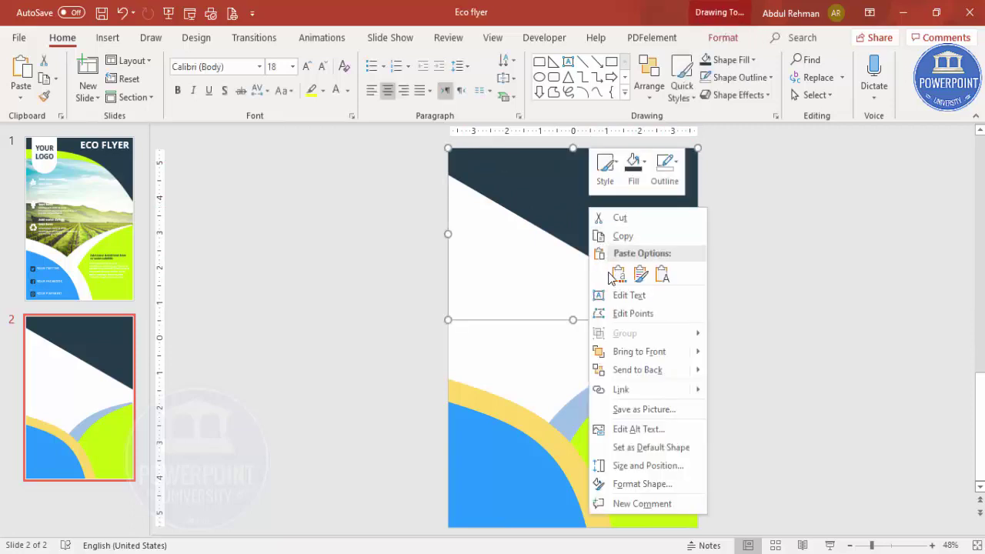
pyautogui.click(632, 313)
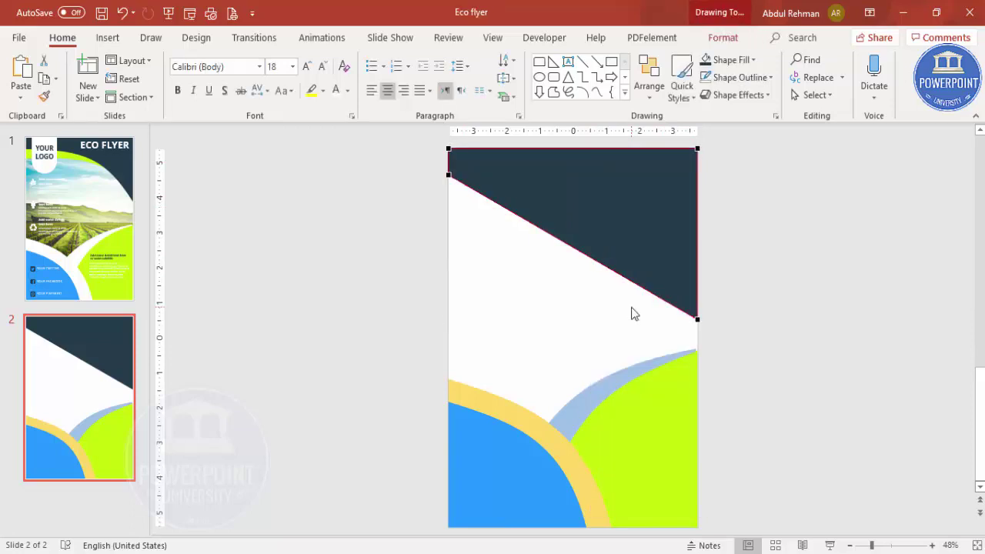
pyautogui.click(698, 322)
pyautogui.moveTo(613, 270); pyautogui.dragTo(609, 190)
pyautogui.click(450, 174)
pyautogui.moveTo(531, 221); pyautogui.dragTo(548, 185)
pyautogui.click(739, 231)
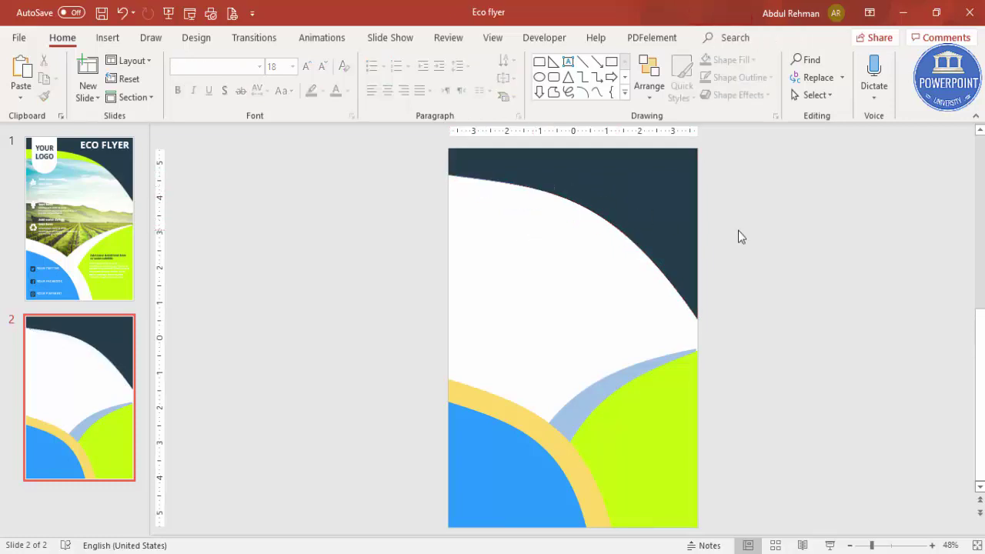
# Duplicate the header shape, fill the copy lime green, align it to the page top, and send it backward.
pyautogui.click(658, 192)
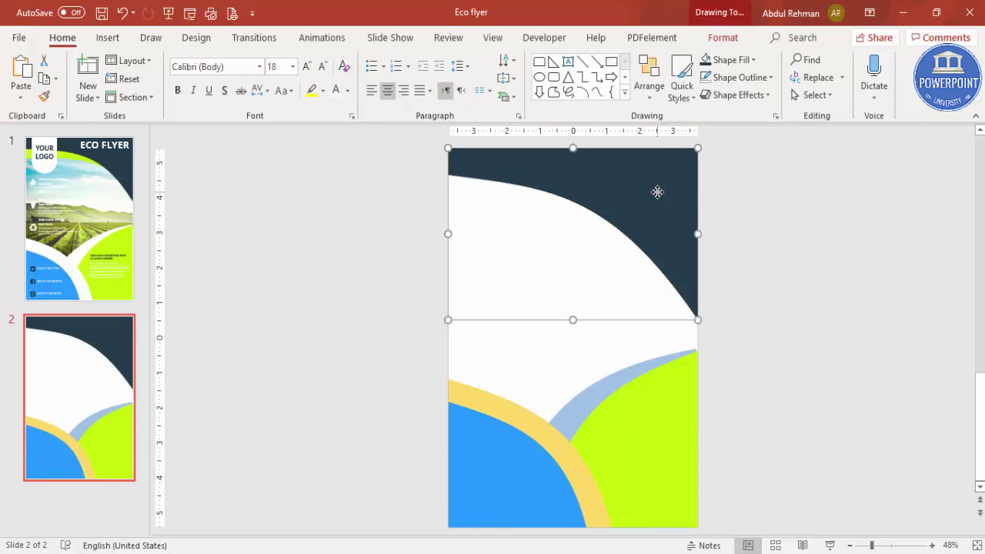
pyautogui.moveTo(657, 193); pyautogui.dragTo(649, 216)
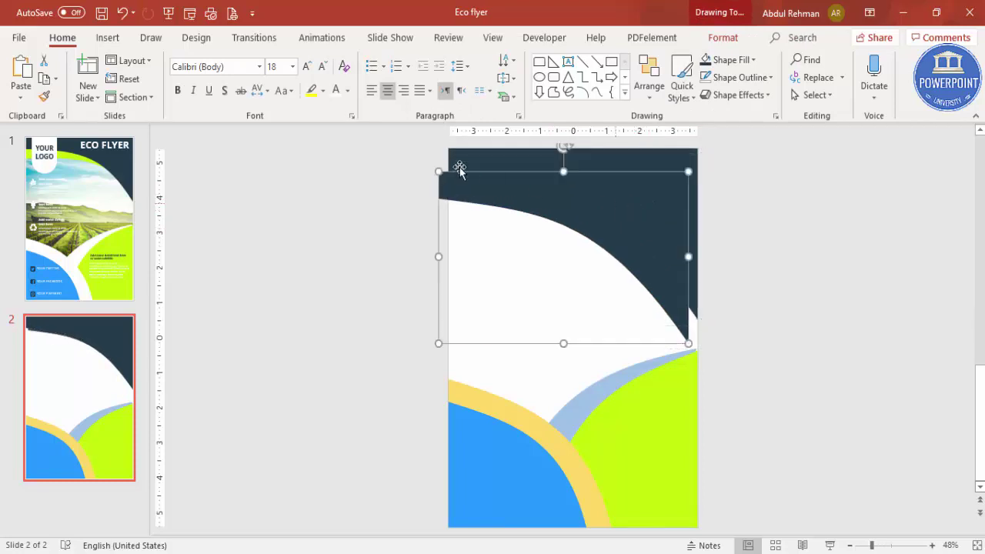
pyautogui.click(724, 37)
pyautogui.click(387, 60)
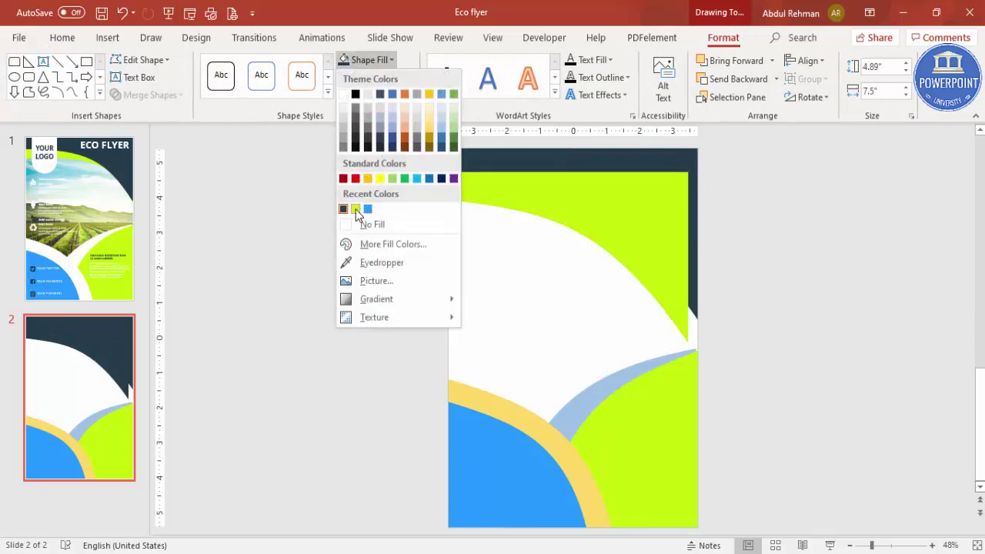
pyautogui.click(356, 208)
pyautogui.moveTo(608, 215); pyautogui.dragTo(615, 209)
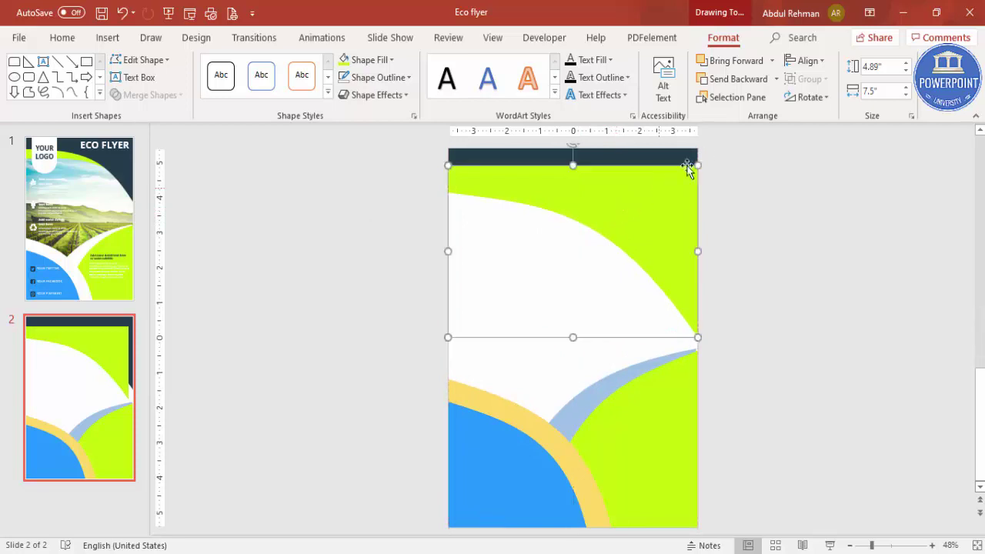
pyautogui.click(754, 80)
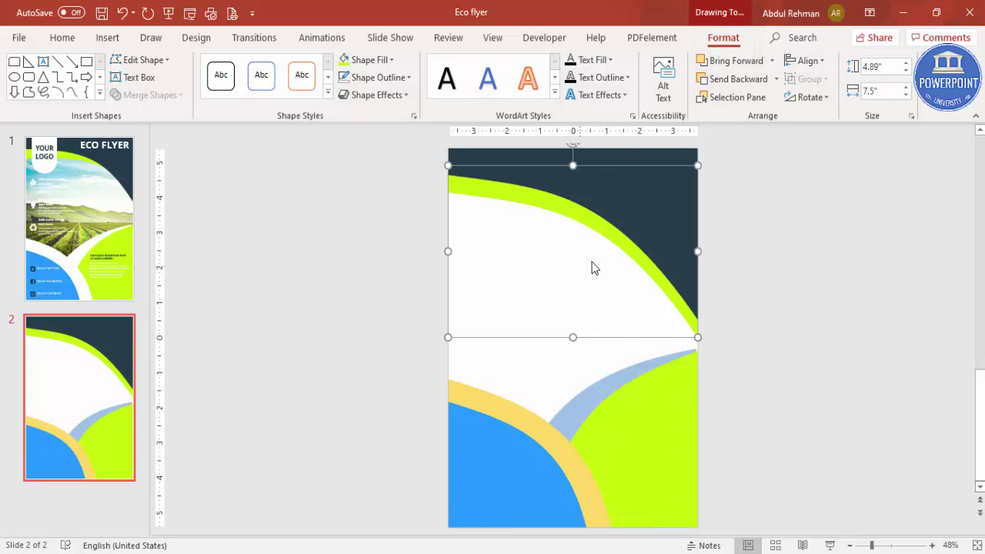
# Edit the lime shape's points, pulling its right end up and widening the band along the curve.
pyautogui.rightClick(614, 240)
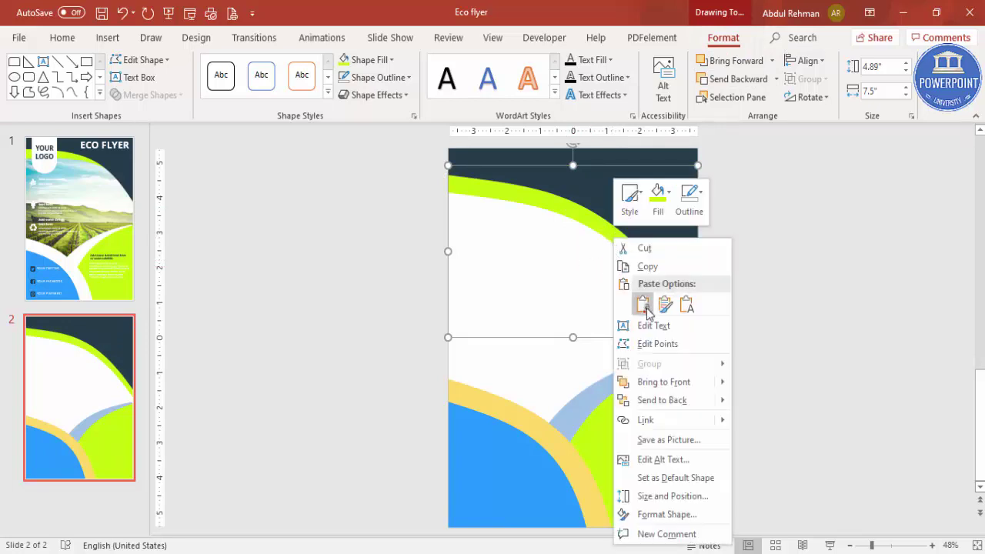
pyautogui.click(661, 345)
pyautogui.moveTo(698, 337); pyautogui.dragTo(694, 306)
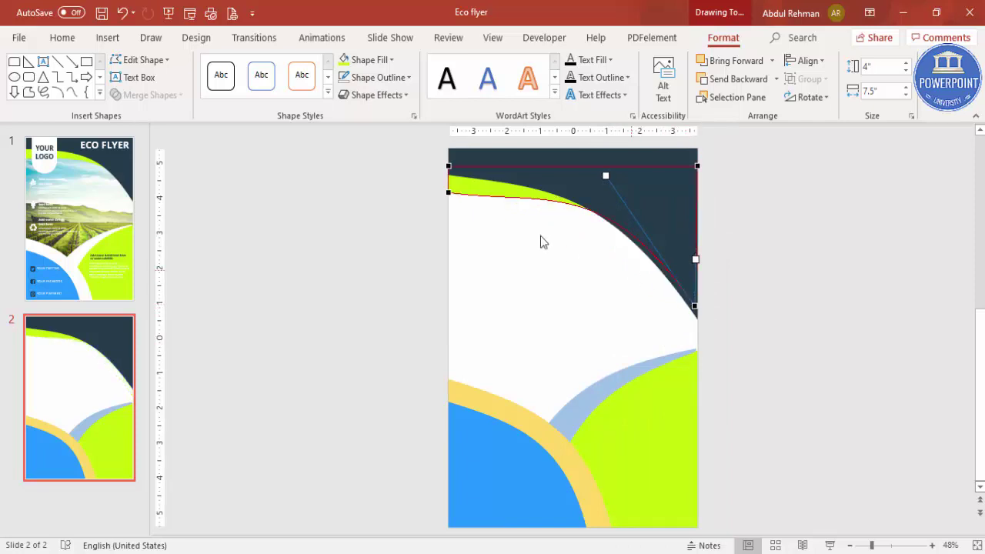
pyautogui.moveTo(605, 175); pyautogui.dragTo(598, 199)
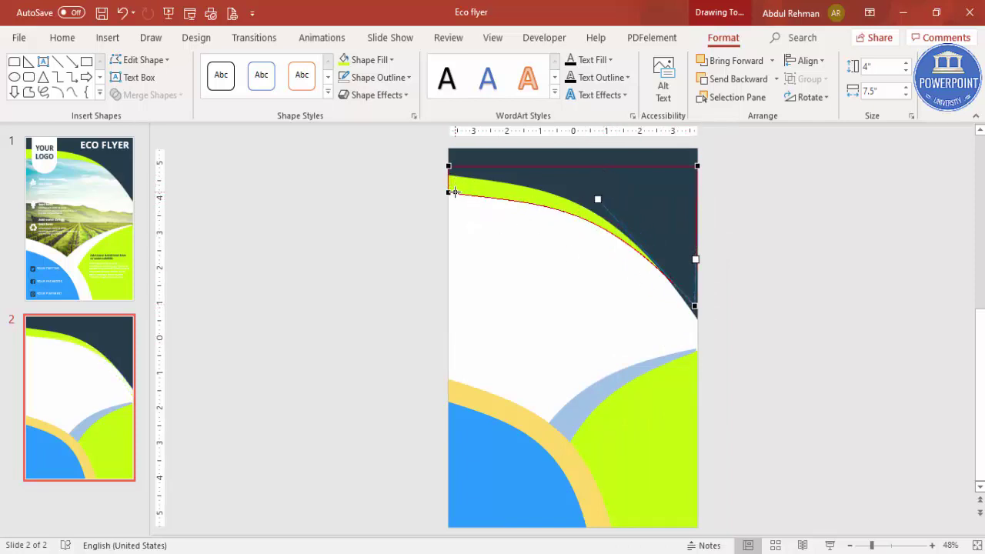
pyautogui.click(409, 215)
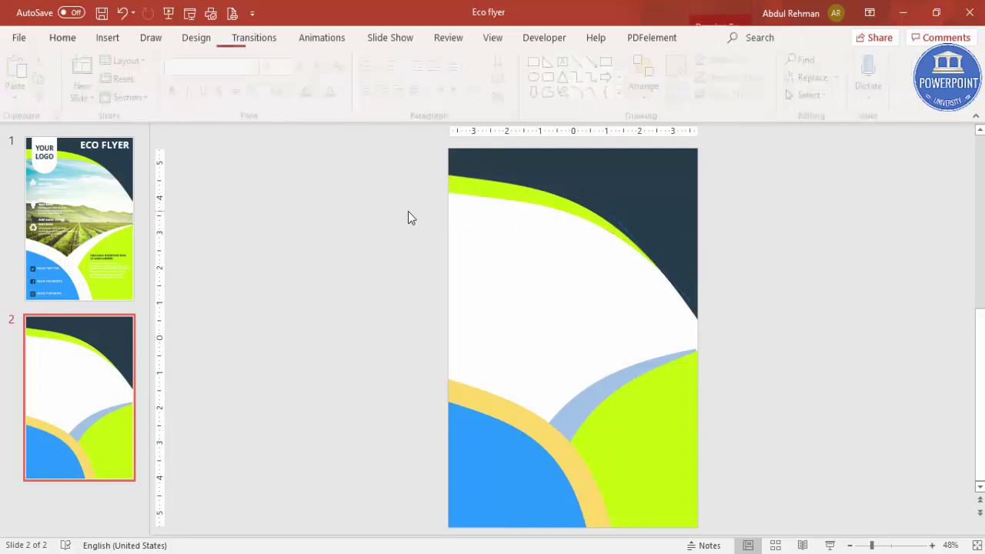
# Return to point editing on the lime shape and fine-tune the curve near its left end.
pyautogui.click(471, 179)
pyautogui.rightClick(473, 185)
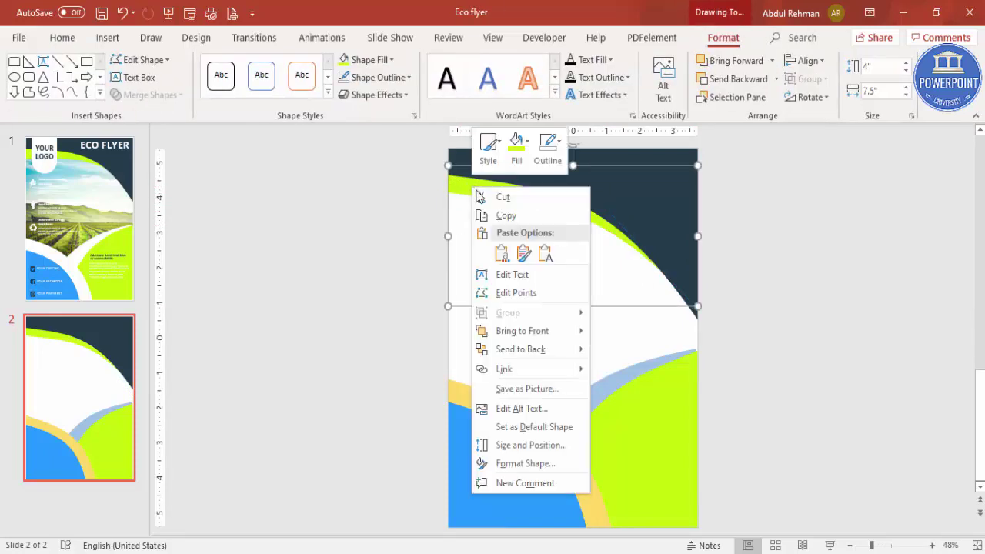
pyautogui.click(523, 291)
pyautogui.click(451, 193)
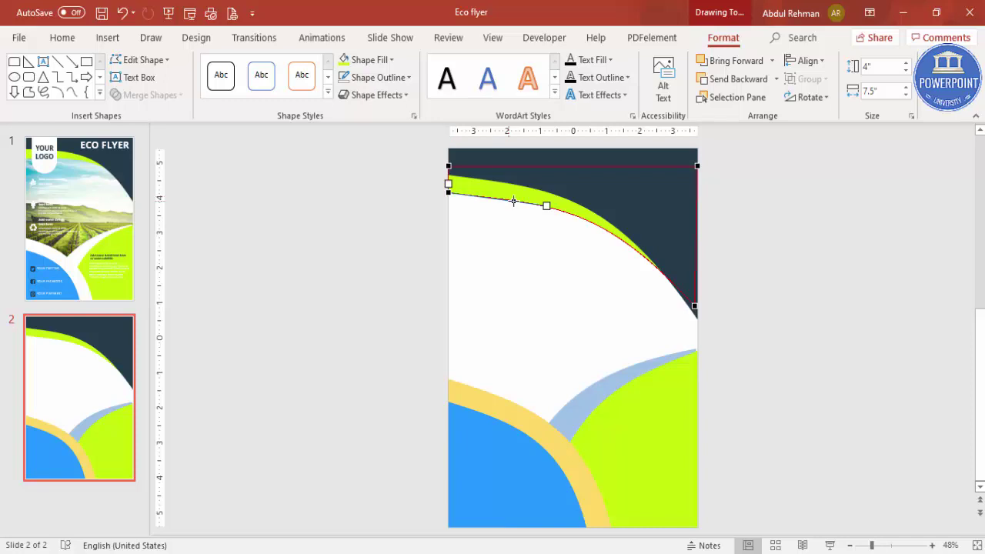
pyautogui.moveTo(547, 203); pyautogui.dragTo(548, 202)
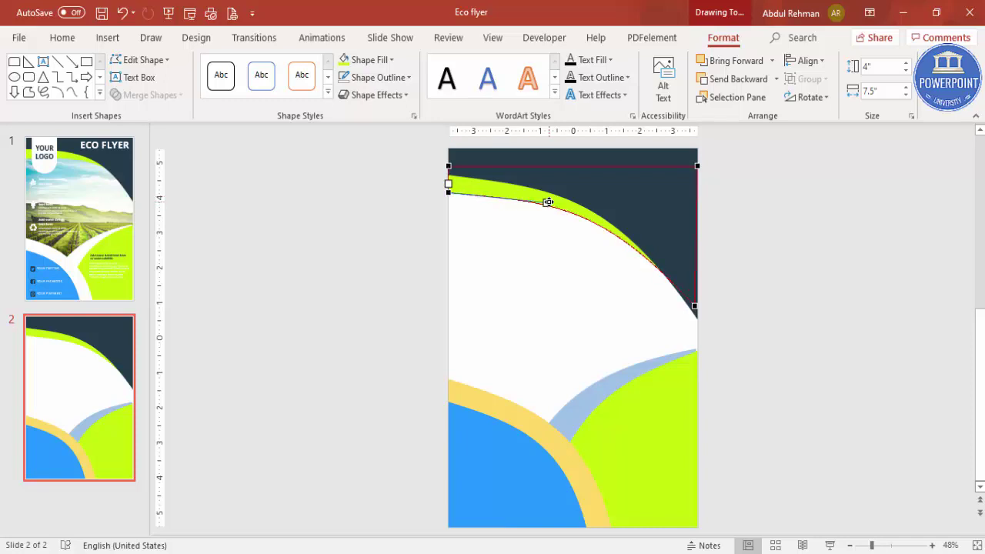
pyautogui.click(420, 231)
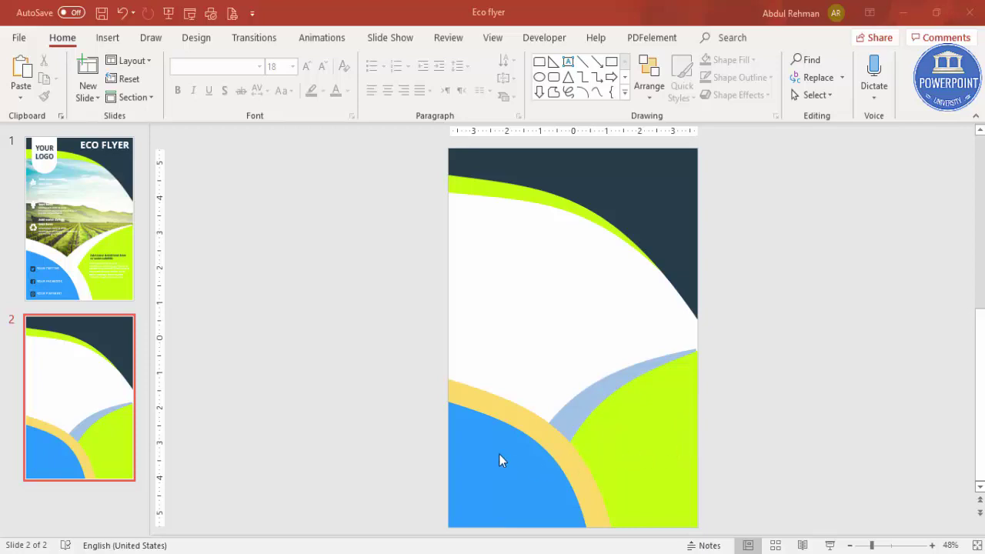
# Draw a rectangle over the slide's middle, starting from its top-left corner.
pyautogui.click(108, 37)
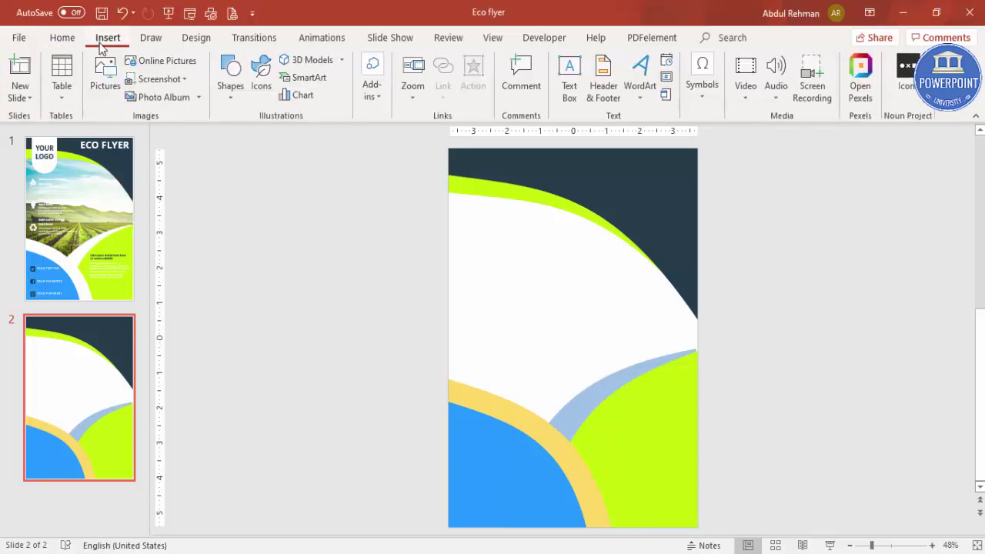
pyautogui.click(228, 103)
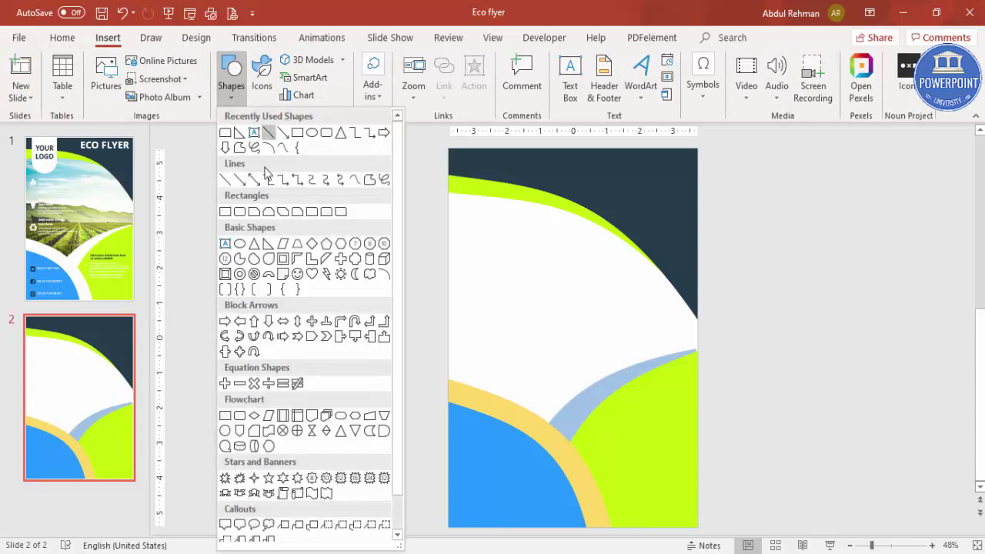
pyautogui.click(223, 209)
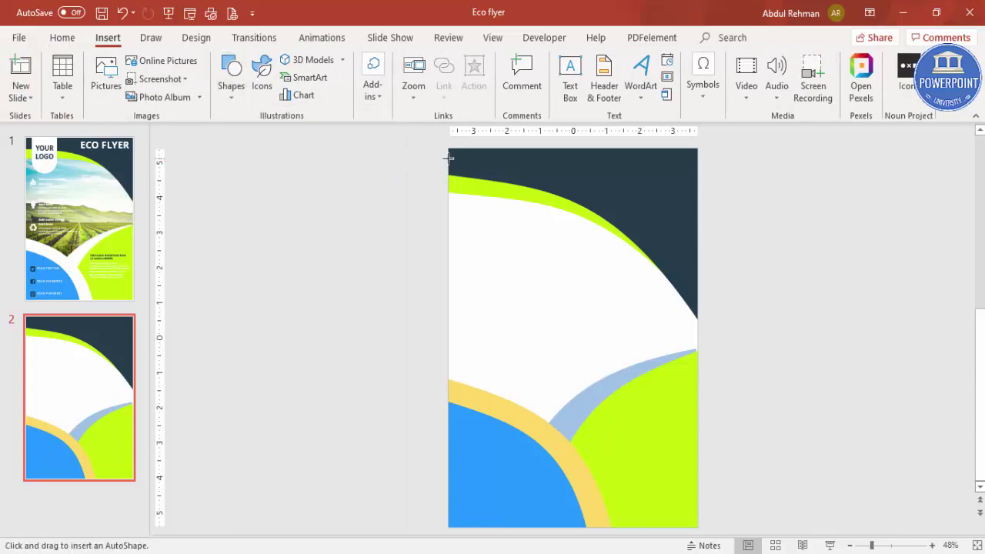
pyautogui.moveTo(448, 158)
pyautogui.mouseDown()
pyautogui.moveTo(629, 403)
pyautogui.moveTo(696, 469)
pyautogui.mouseUp()
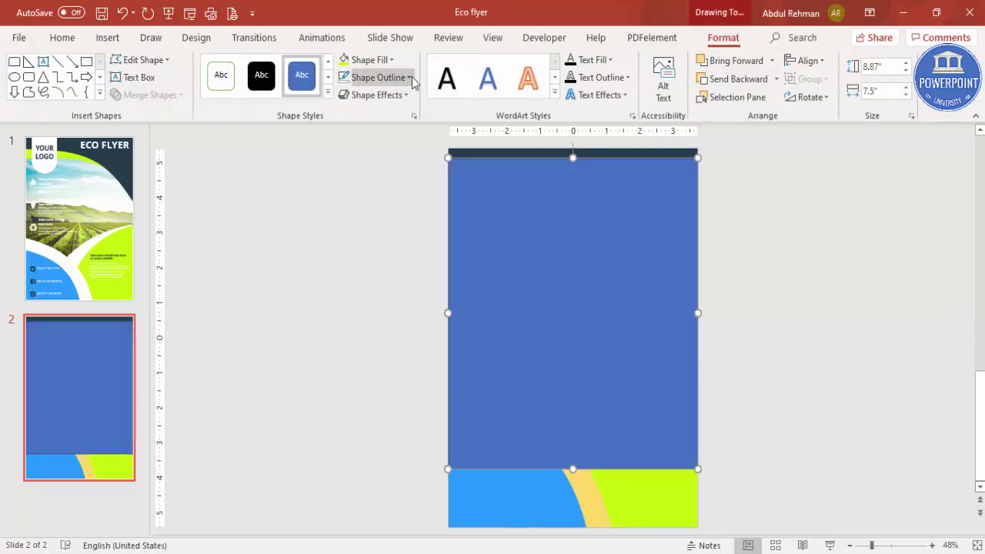
# Remove the rectangle's outline and send it behind all other shapes.
pyautogui.click(409, 78)
pyautogui.click(381, 242)
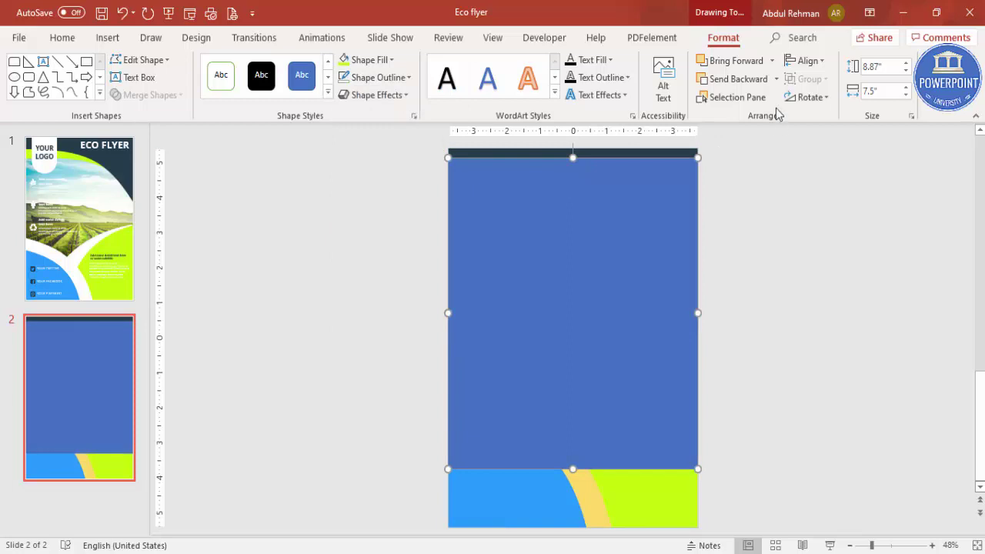
pyautogui.click(777, 79)
pyautogui.click(754, 118)
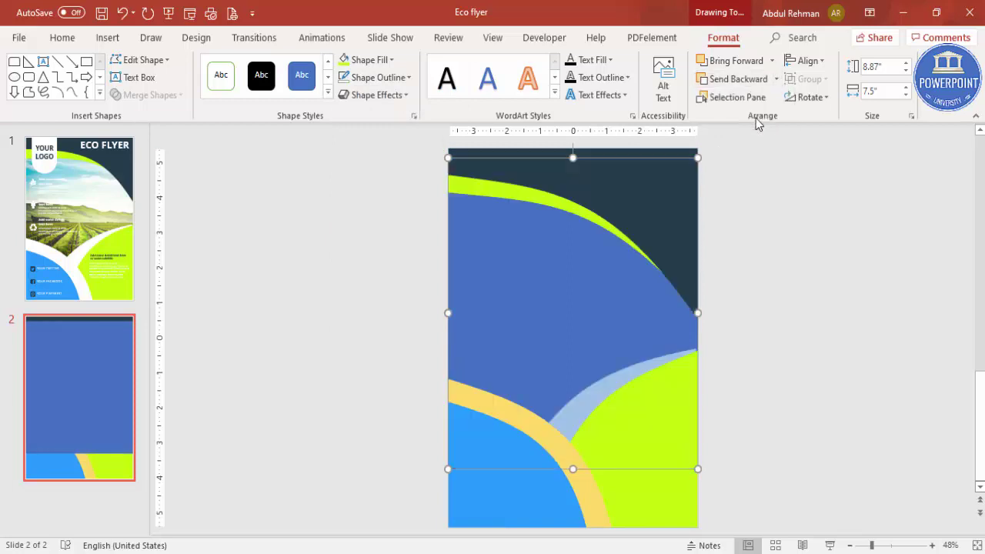
pyautogui.rightClick(536, 278)
# Fill the middle rectangle with a vineyard landscape picture instead of solid blue.
pyautogui.click(573, 521)
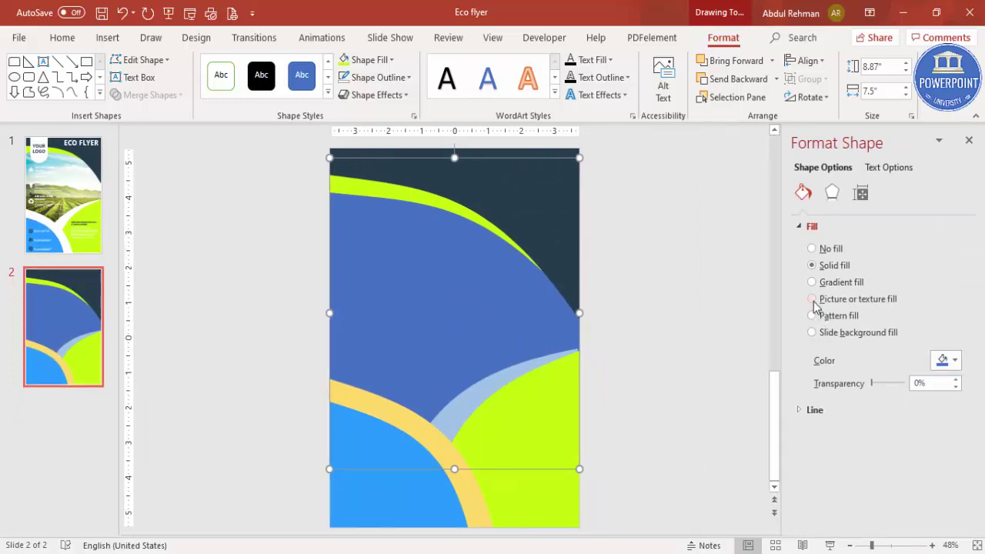
pyautogui.click(812, 300)
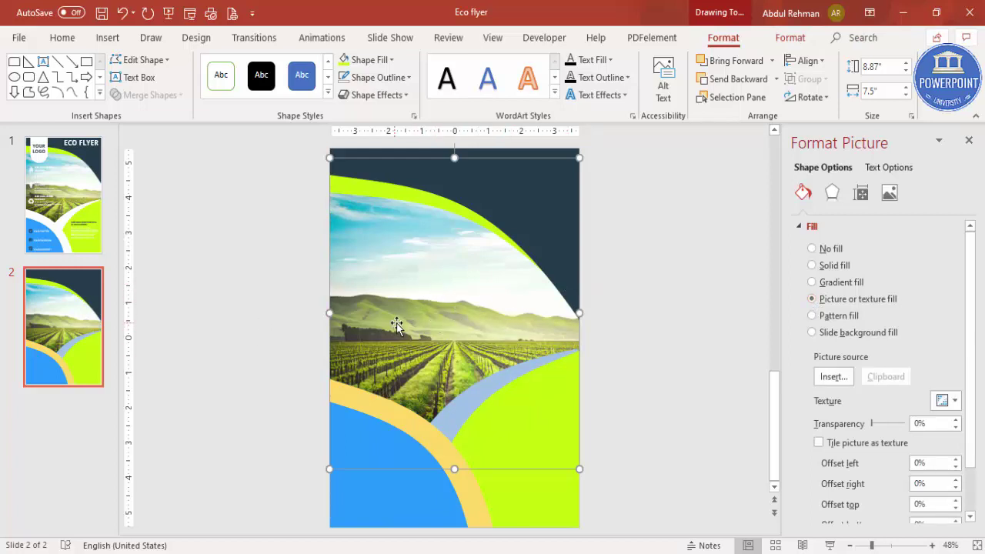
pyautogui.click(646, 352)
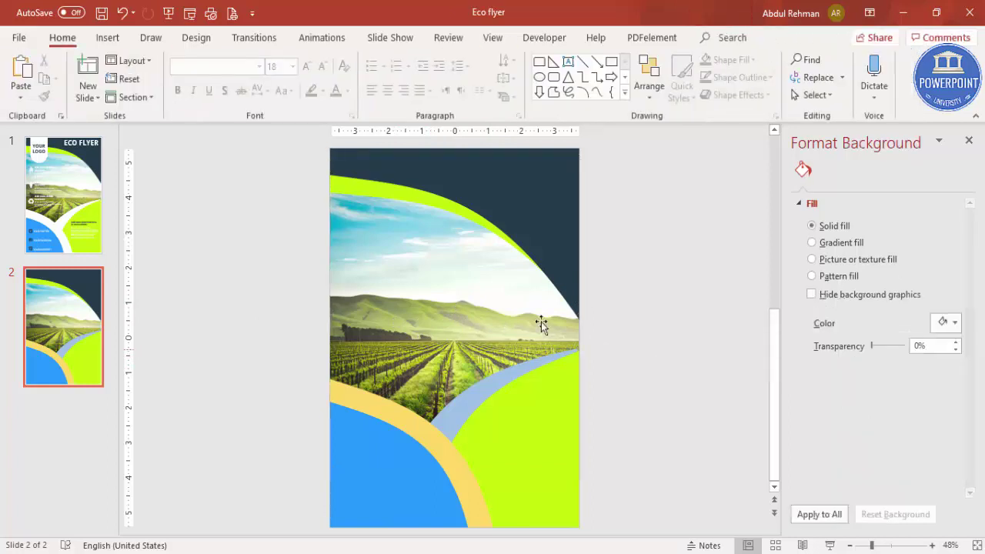
# Change the yellow curved band's fill to White.
pyautogui.click(362, 403)
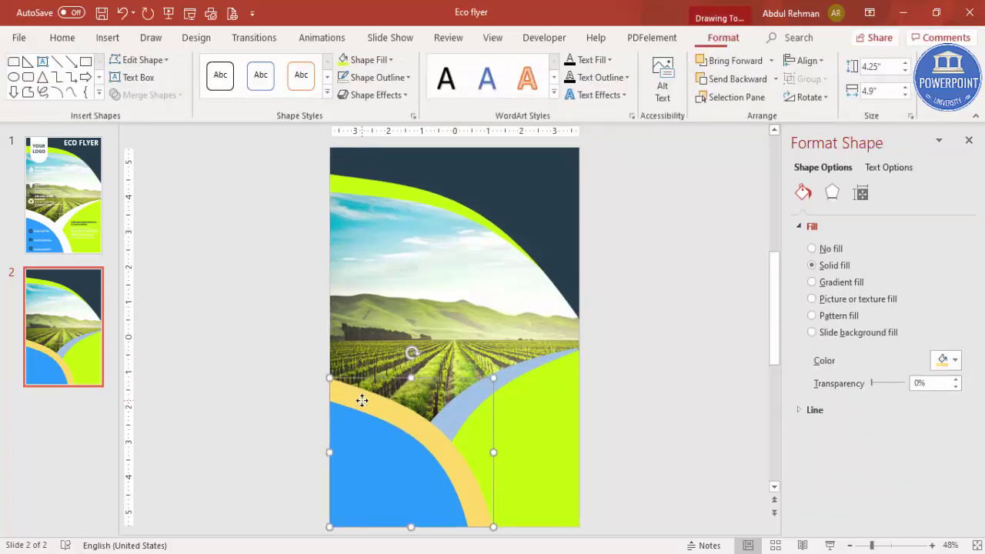
pyautogui.click(356, 64)
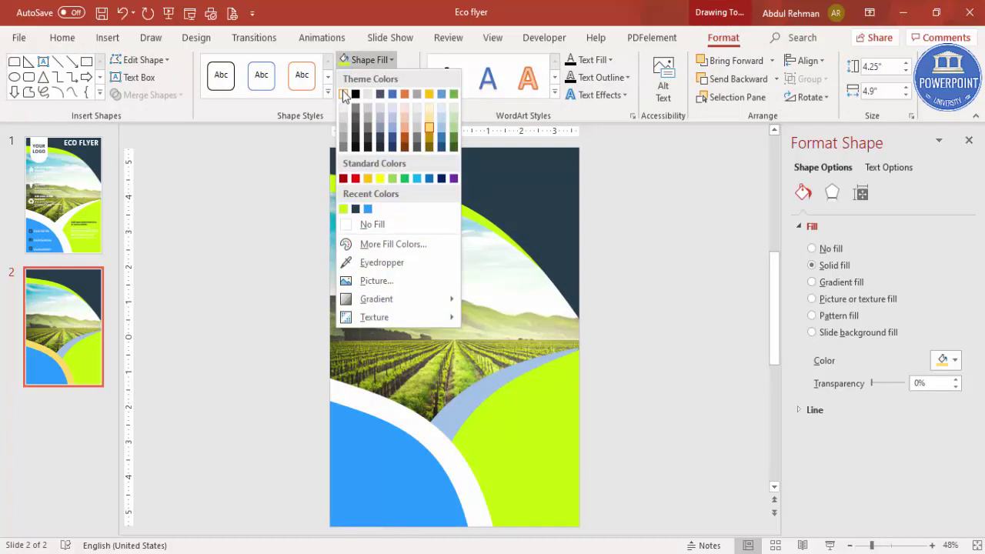
pyautogui.click(344, 94)
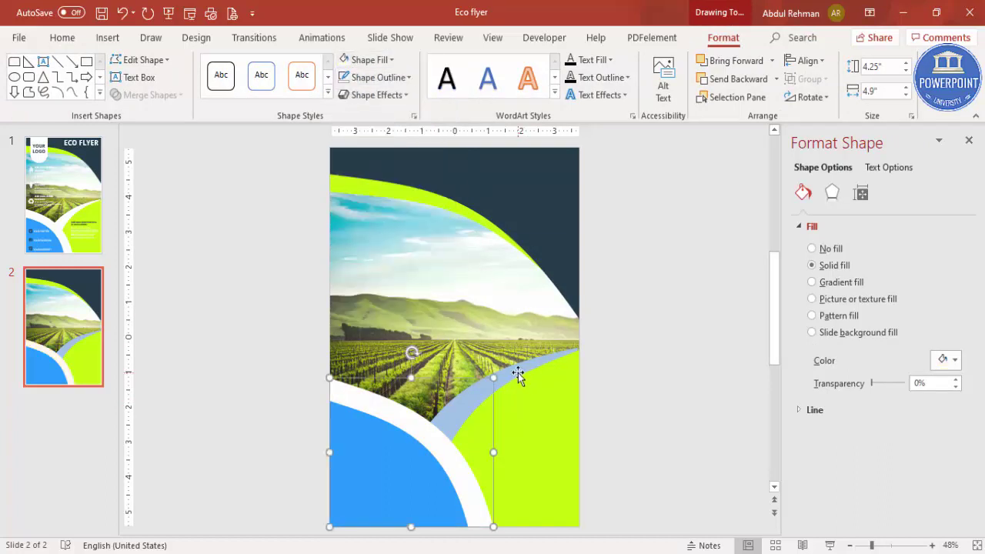
# Fill the light-blue band white and give it a left offset shadow.
pyautogui.click(521, 377)
pyautogui.click(342, 68)
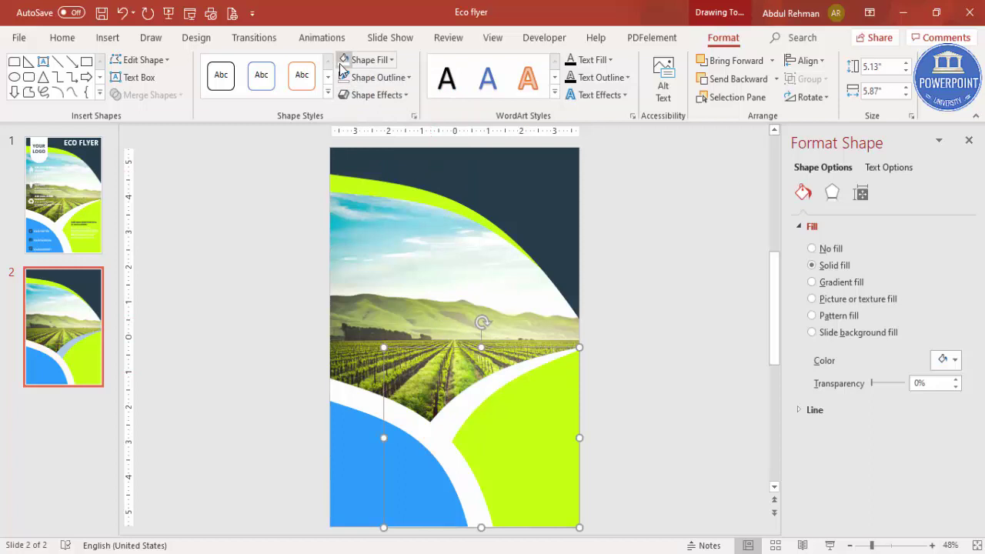
pyautogui.click(832, 194)
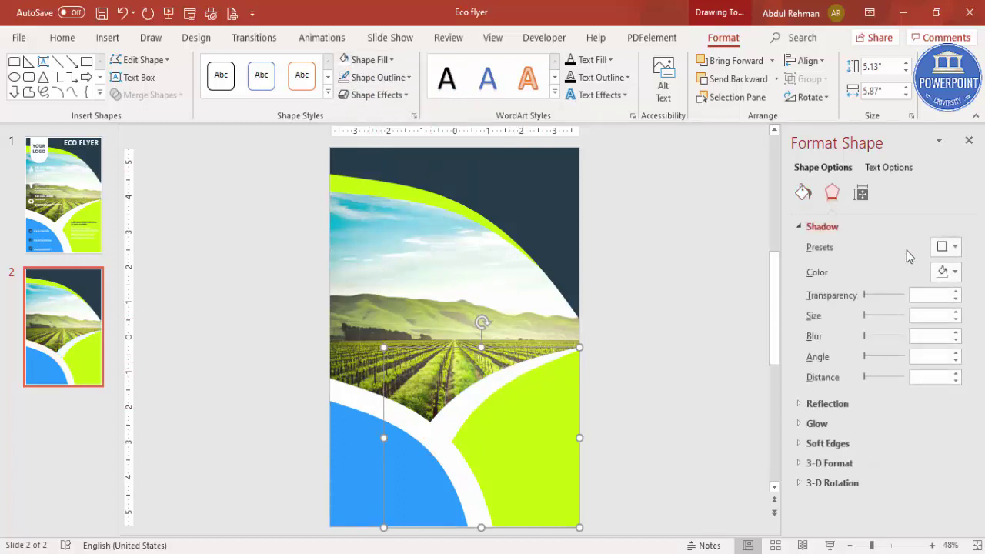
pyautogui.click(954, 248)
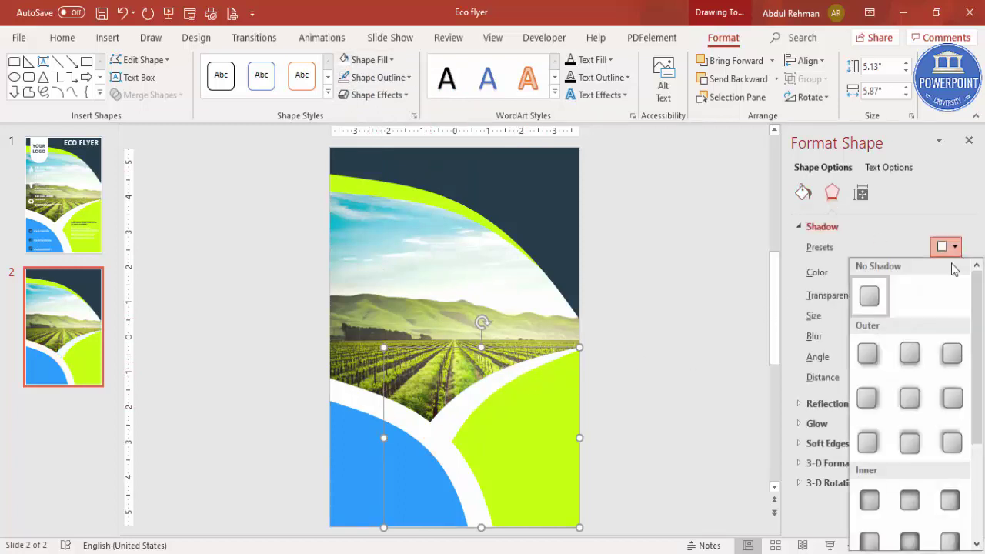
pyautogui.click(953, 397)
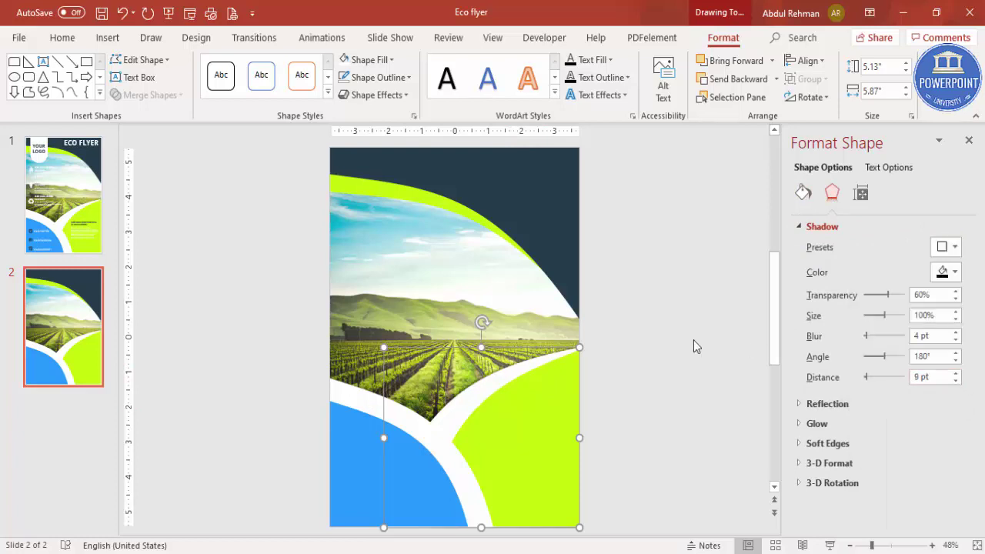
# Give the lime-green shape a top-left offset shadow with 5 pt distance.
pyautogui.click(519, 407)
pyautogui.click(954, 247)
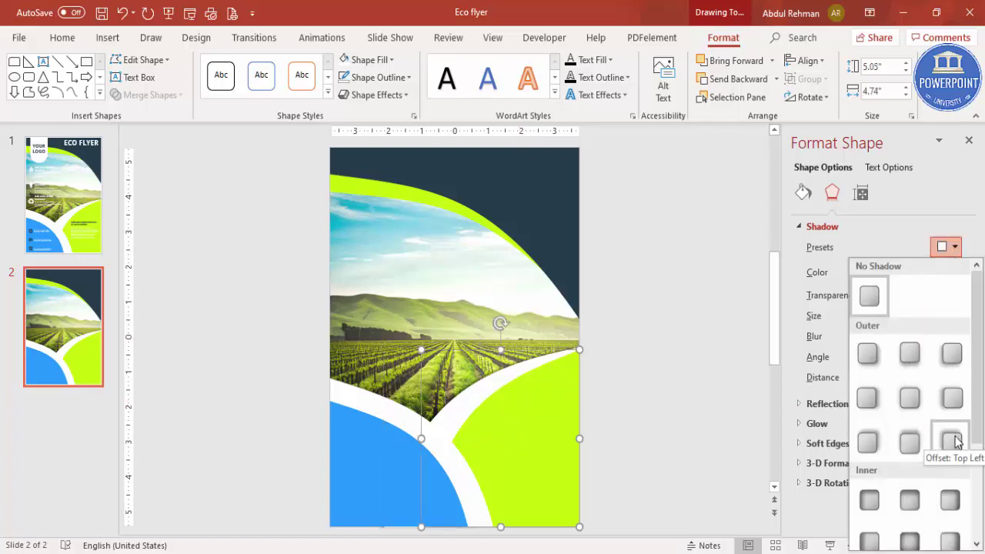
pyautogui.click(953, 438)
pyautogui.click(955, 374)
pyautogui.click(955, 374)
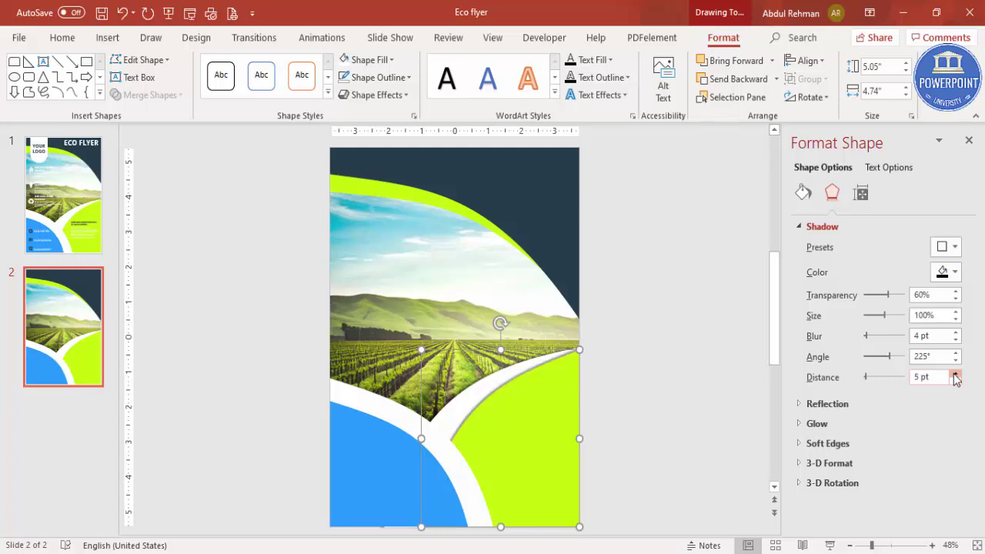
# Give the white curve a top-right offset shadow with 7 pt distance.
pyautogui.click(402, 400)
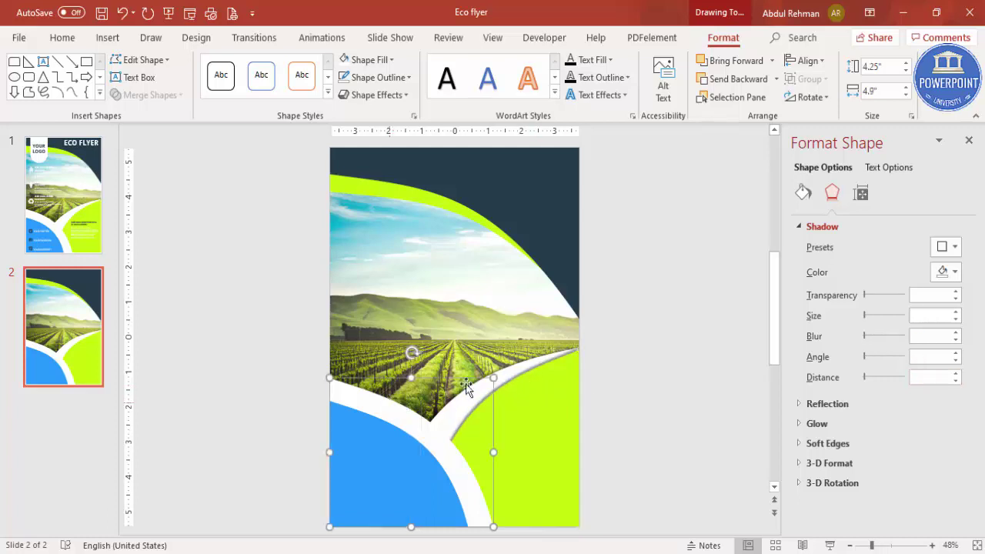
pyautogui.click(955, 247)
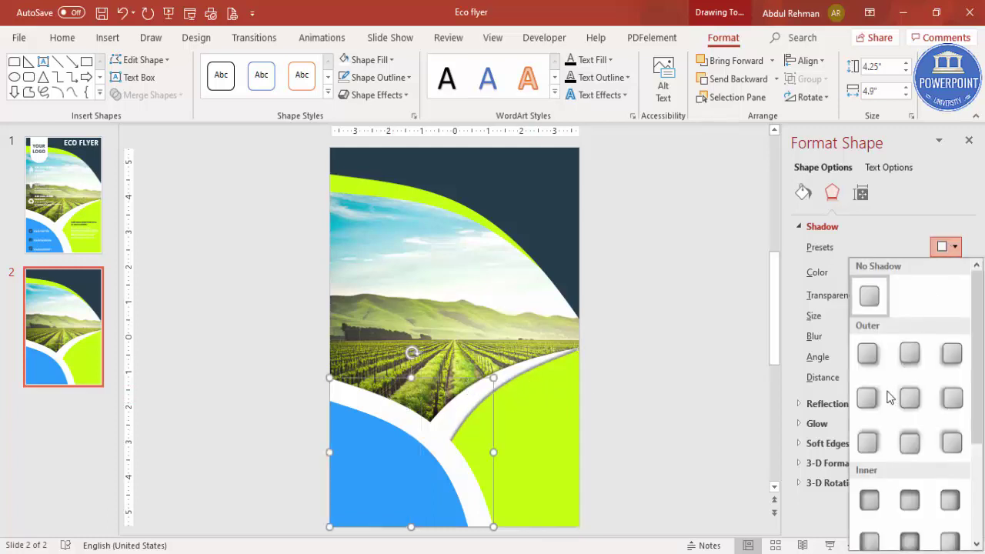
pyautogui.click(868, 444)
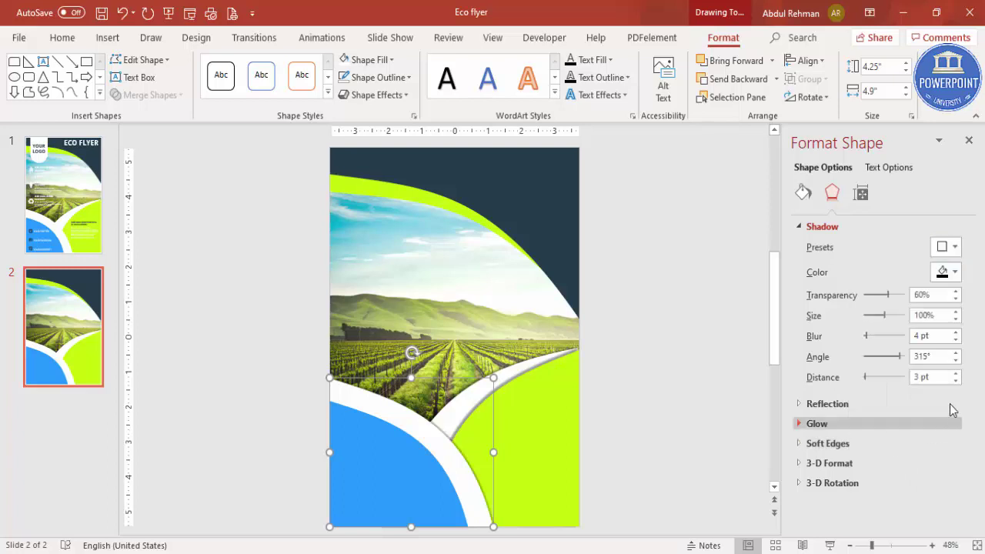
pyautogui.click(956, 374)
pyautogui.click(956, 374)
pyautogui.click(957, 374)
pyautogui.click(956, 374)
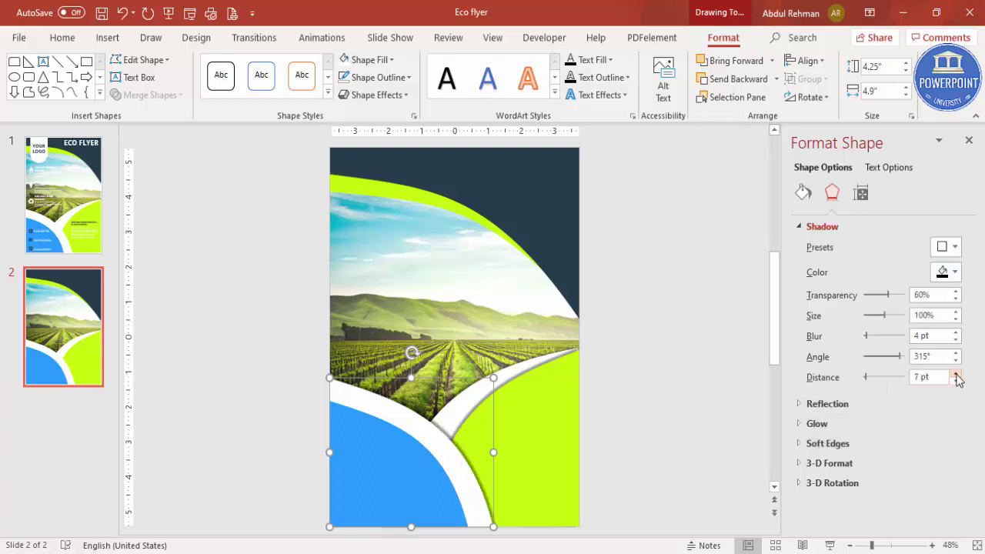
# Give the blue shape a top-right offset shadow with 7 pt distance.
pyautogui.click(400, 470)
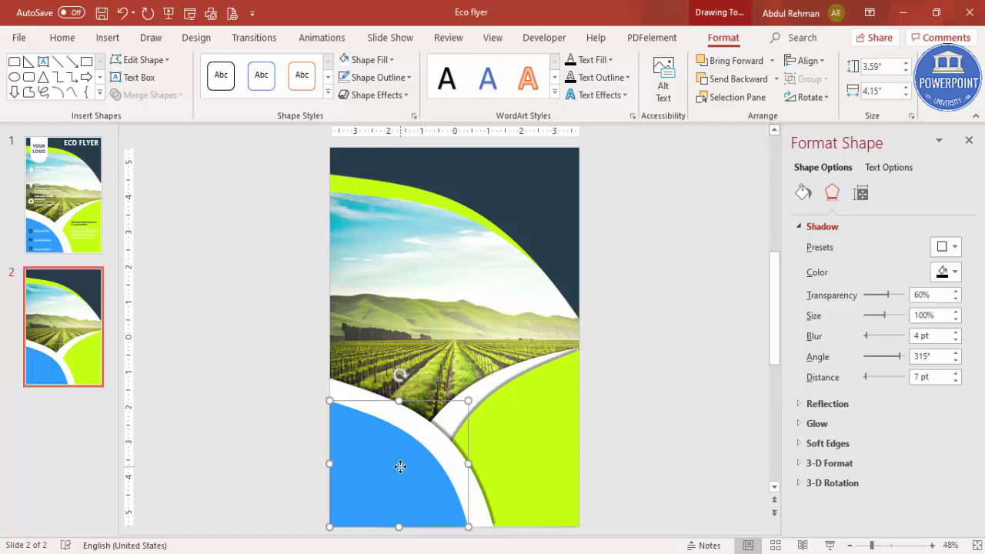
pyautogui.click(955, 247)
pyautogui.click(867, 442)
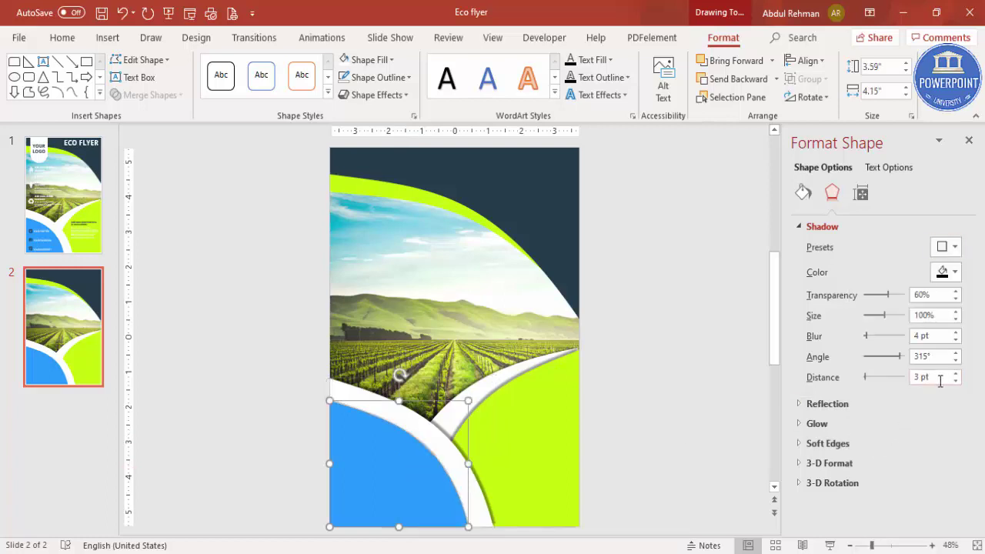
pyautogui.click(958, 375)
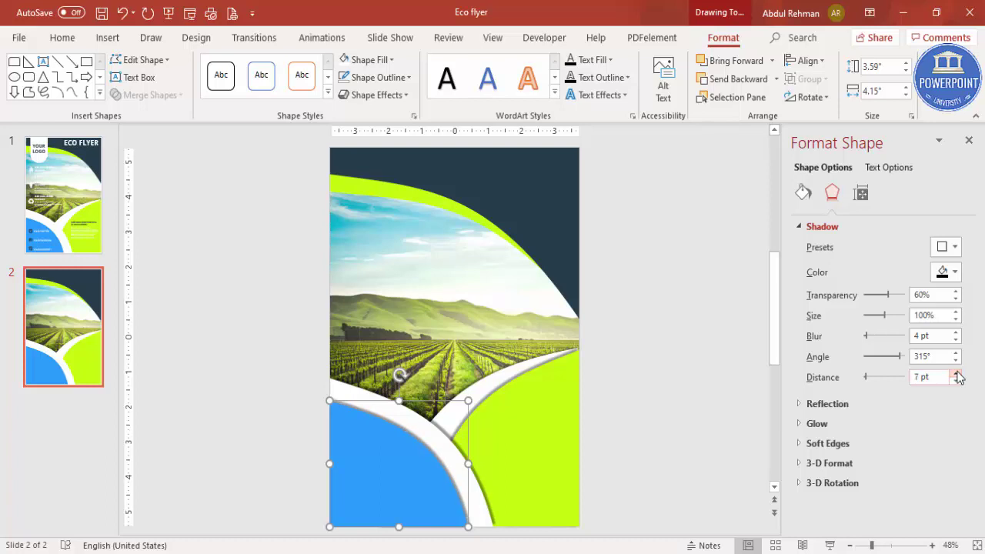
pyautogui.click(685, 387)
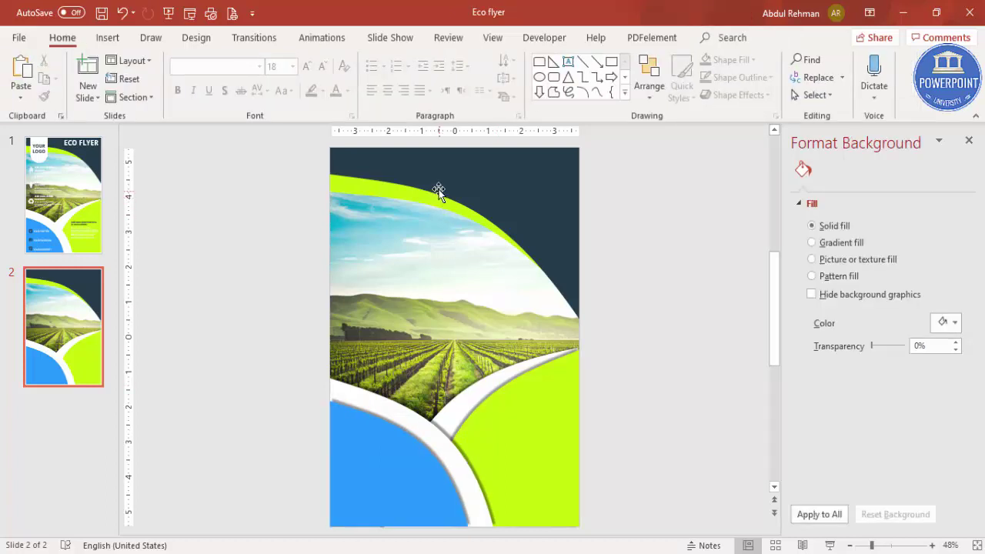
# Add a text box near the slide's top in Open Sans at 28 pt.
pyautogui.scroll(-1, 512, 189)
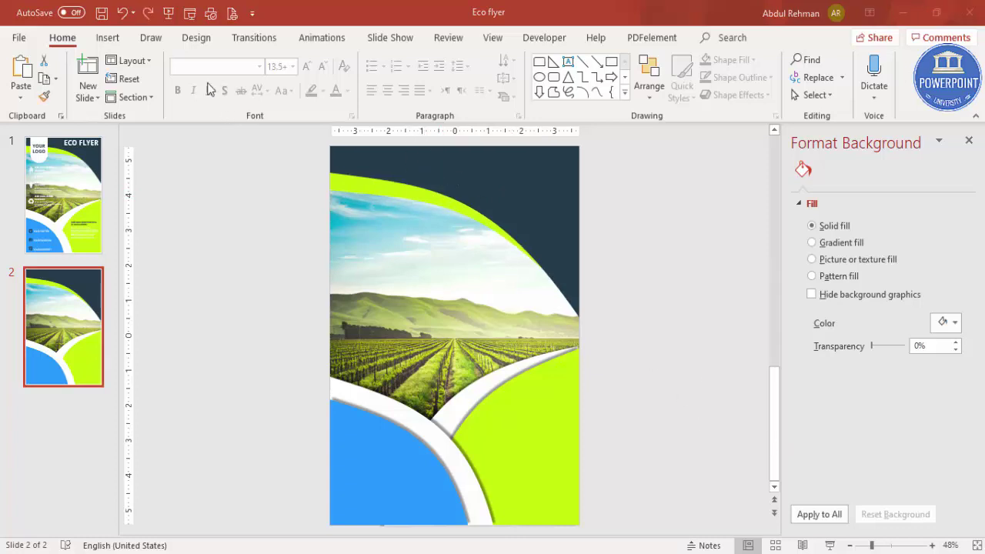
pyautogui.click(110, 38)
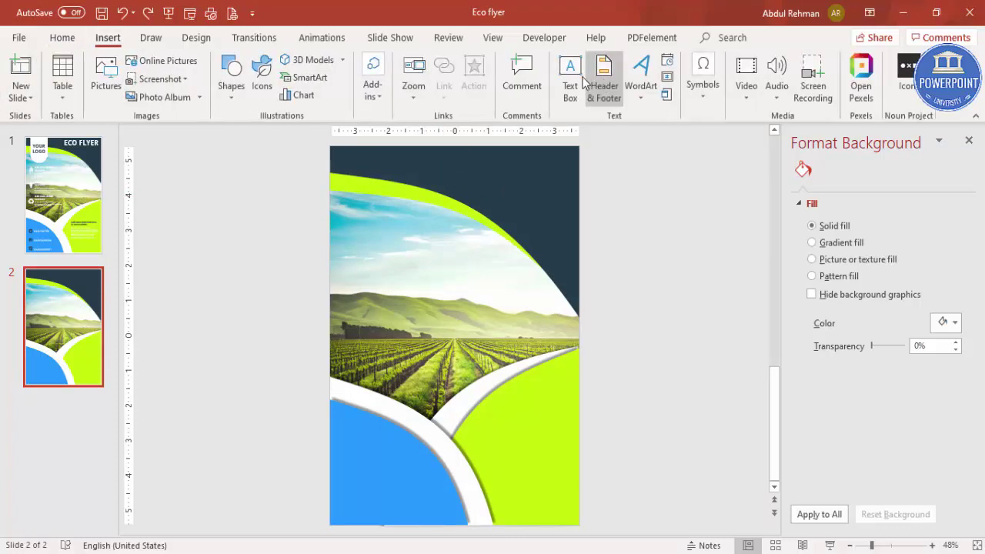
pyautogui.moveTo(448, 147); pyautogui.dragTo(615, 191)
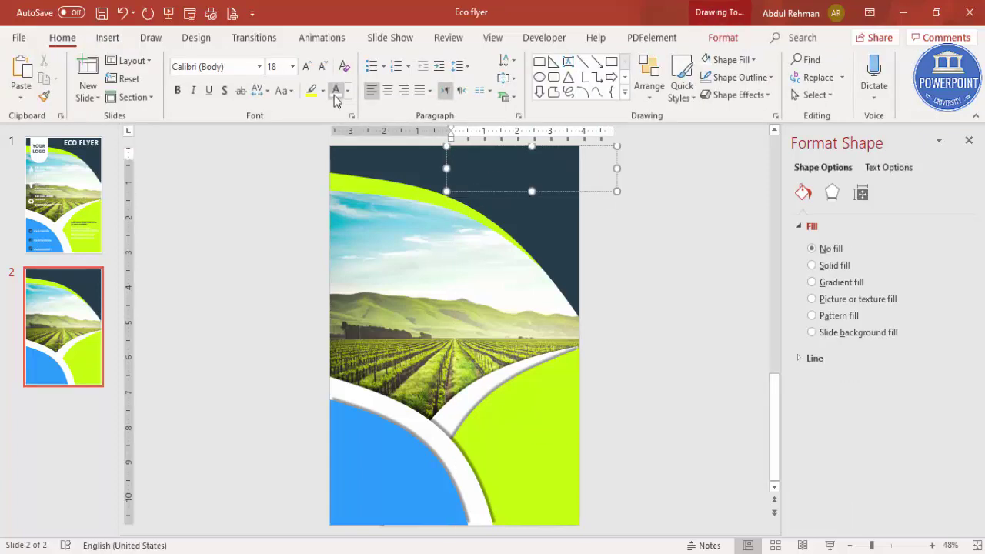
pyautogui.click(242, 65)
pyautogui.write('Open Sans')
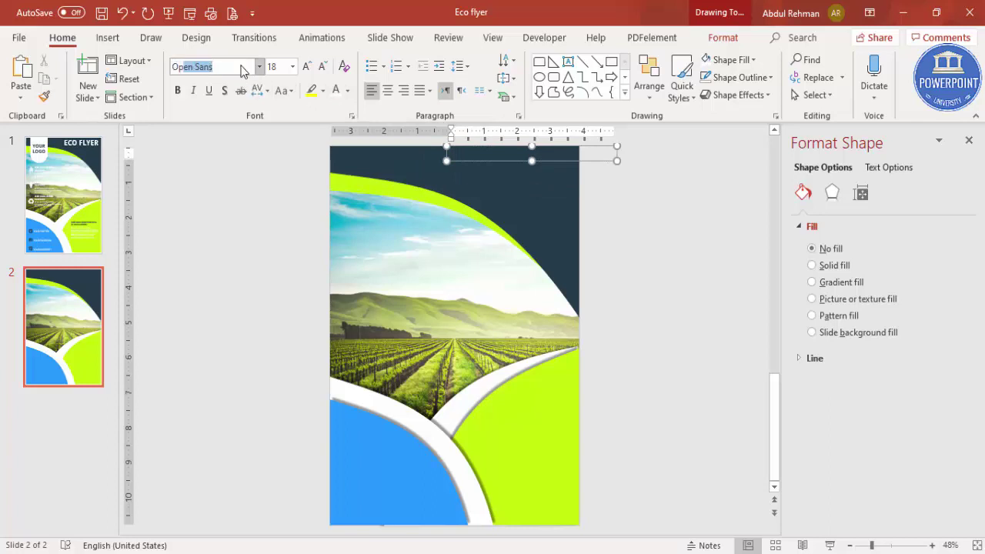
pyautogui.press('Return')
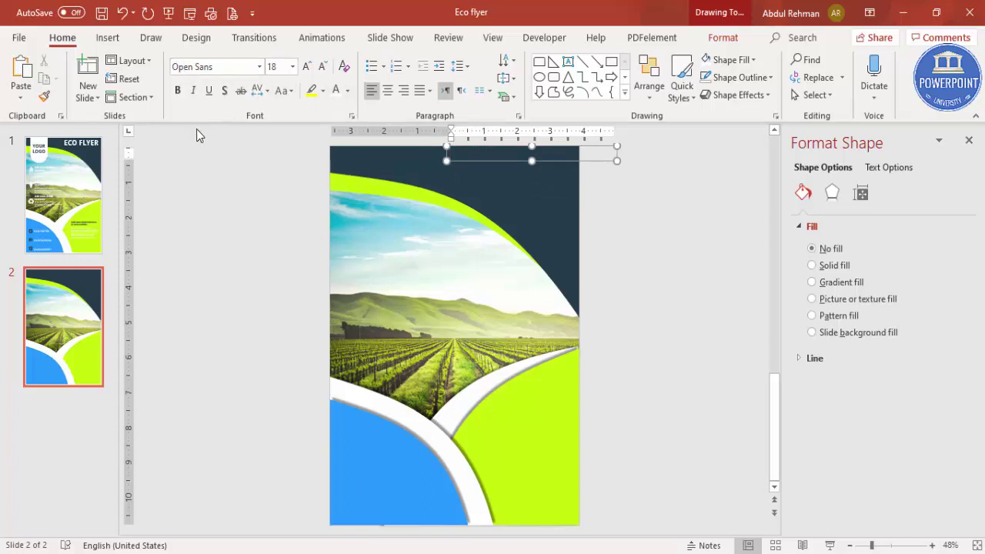
pyautogui.click(307, 67)
pyautogui.click(307, 67)
pyautogui.click(307, 67)
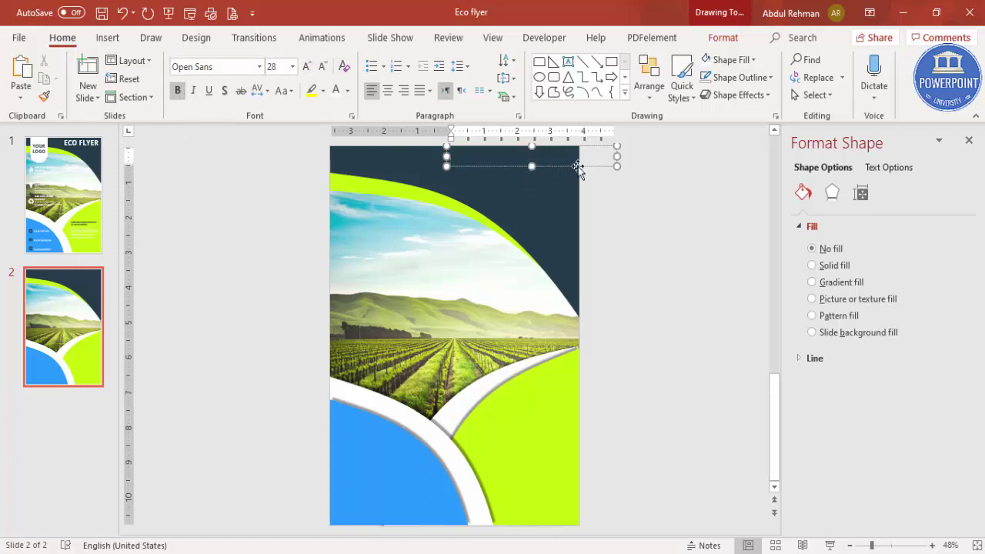
# Type 'ECO FLYER', enlarge it to 40 pt and right-align it.
pyautogui.moveTo(578, 166); pyautogui.dragTo(587, 183)
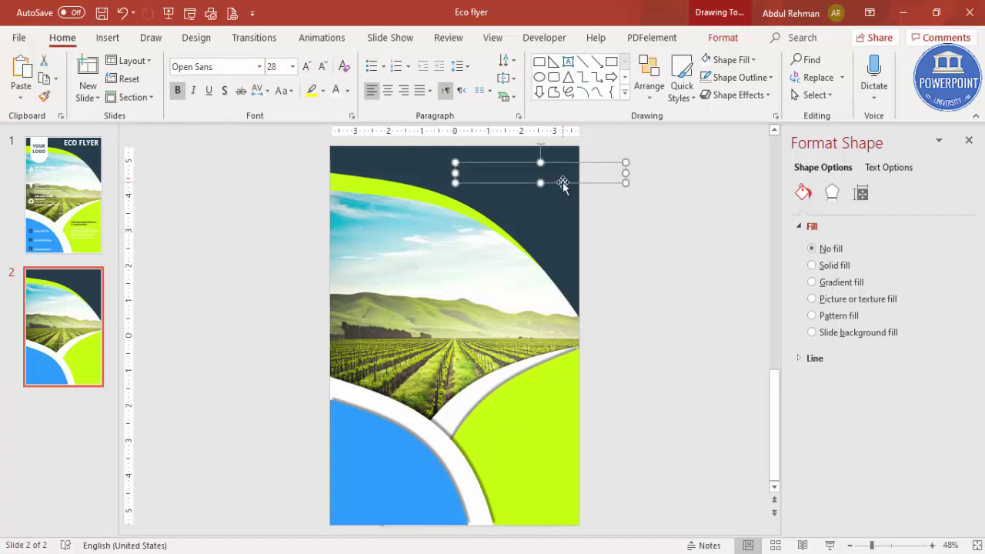
pyautogui.write('ECO FLYER')
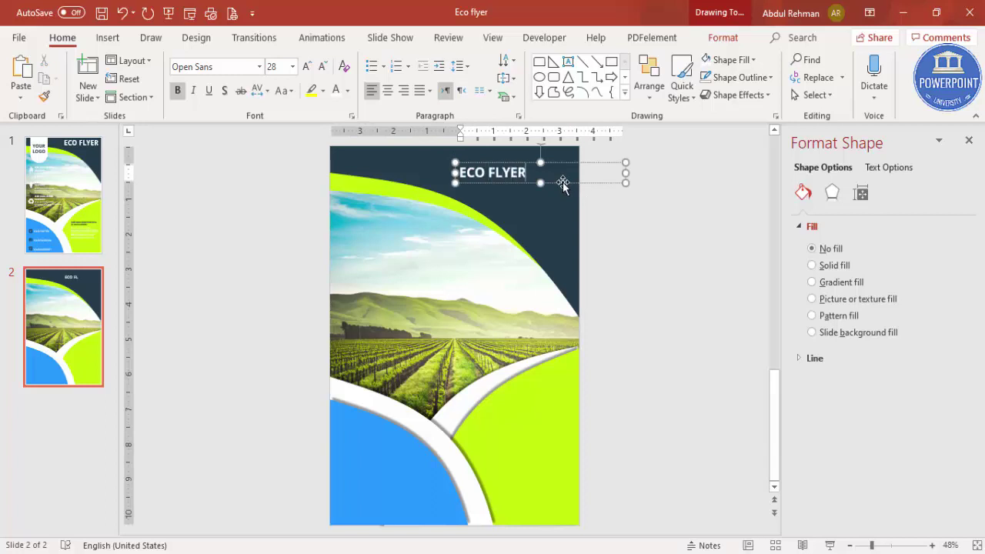
pyautogui.click(552, 169)
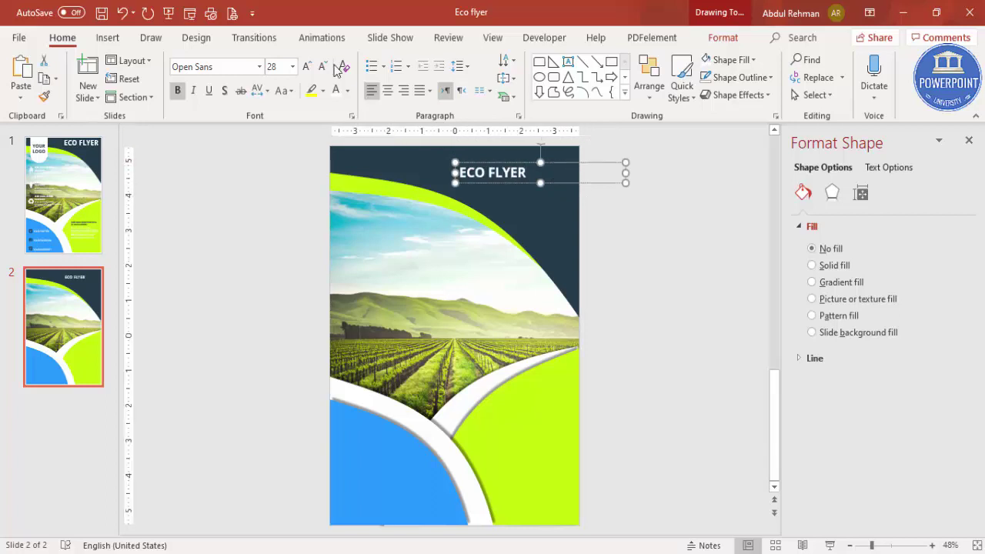
pyautogui.click(306, 66)
pyautogui.click(306, 66)
pyautogui.click(307, 66)
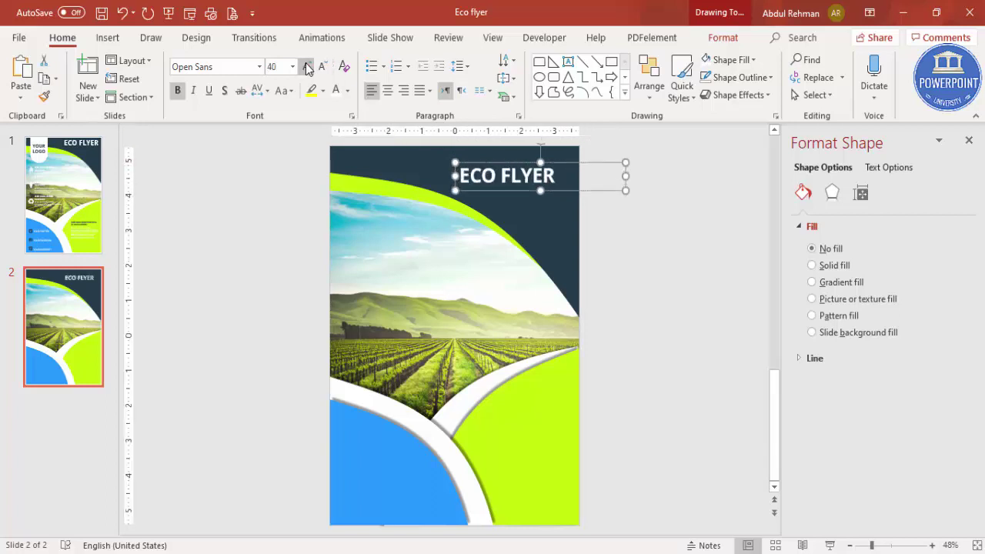
pyautogui.click(403, 90)
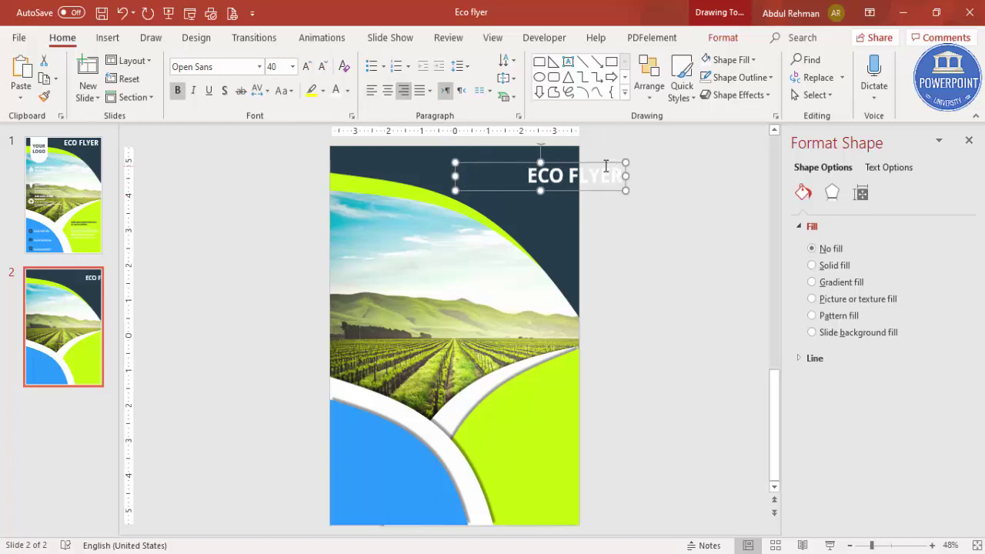
# Move the ECO FLYER title into the header's top-right corner, nudging it slightly left.
pyautogui.moveTo(591, 158); pyautogui.dragTo(544, 145)
pyautogui.press('Left')
pyautogui.press('Left')
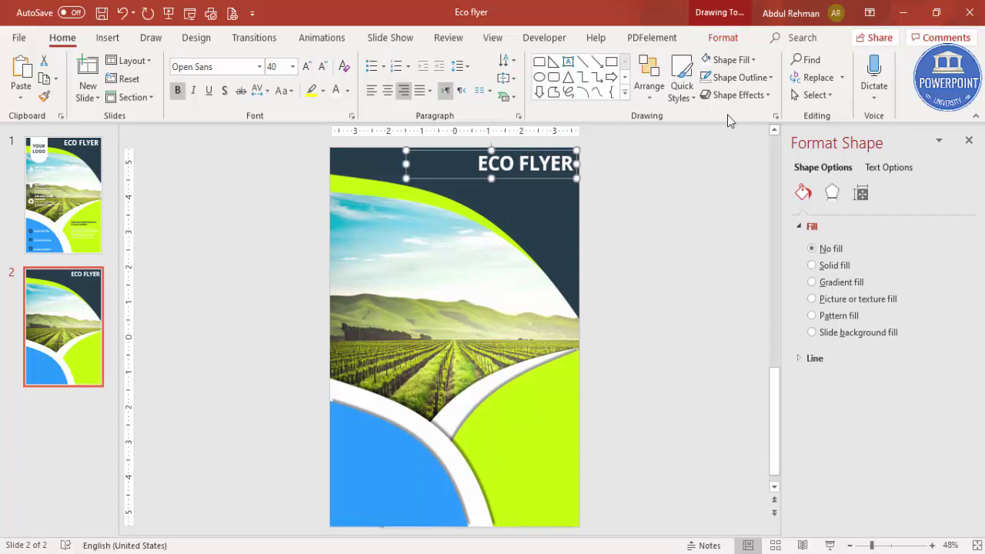
pyautogui.click(633, 214)
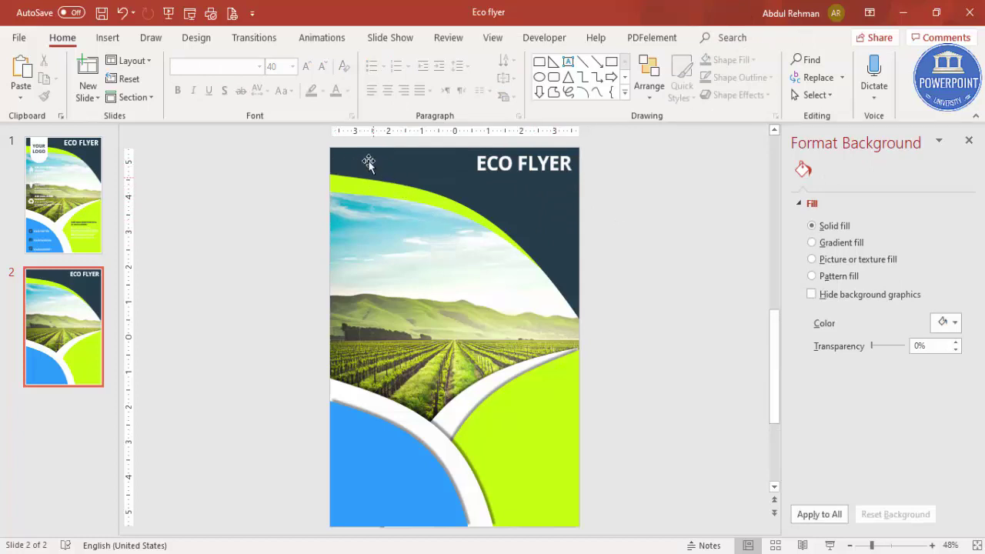
# Draw a Top Corners Rounded rectangle at the slide's top left, rounding its bottom and squaring its top.
pyautogui.click(107, 37)
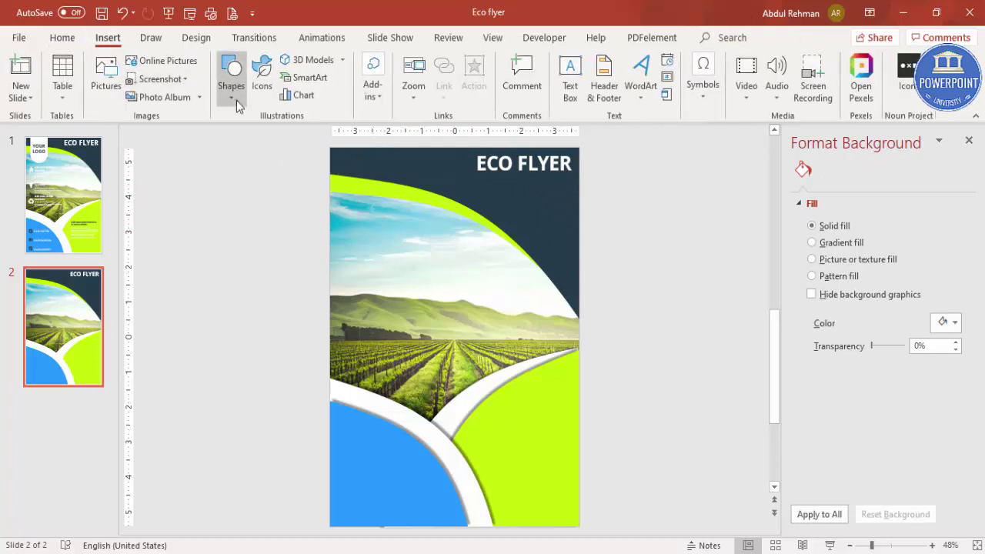
pyautogui.click(232, 100)
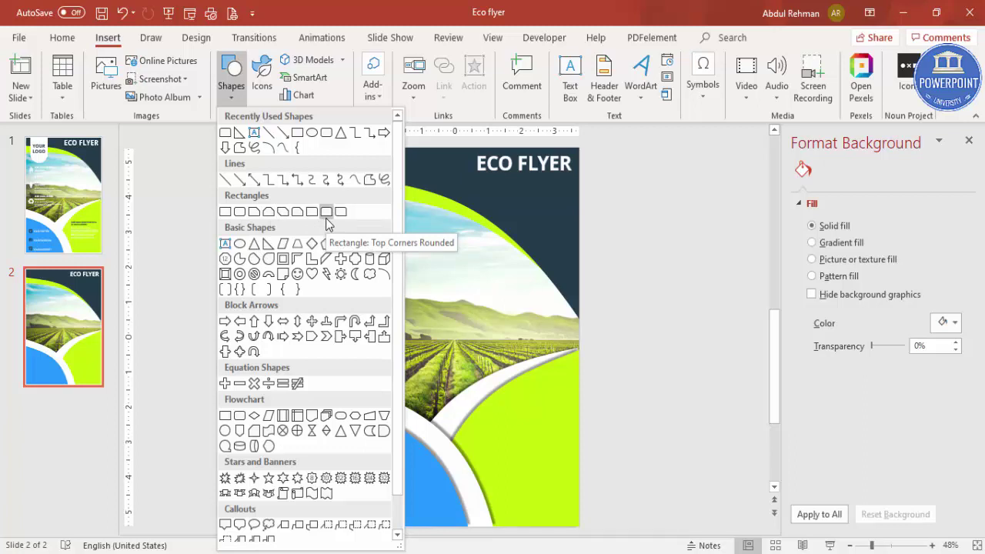
pyautogui.click(326, 216)
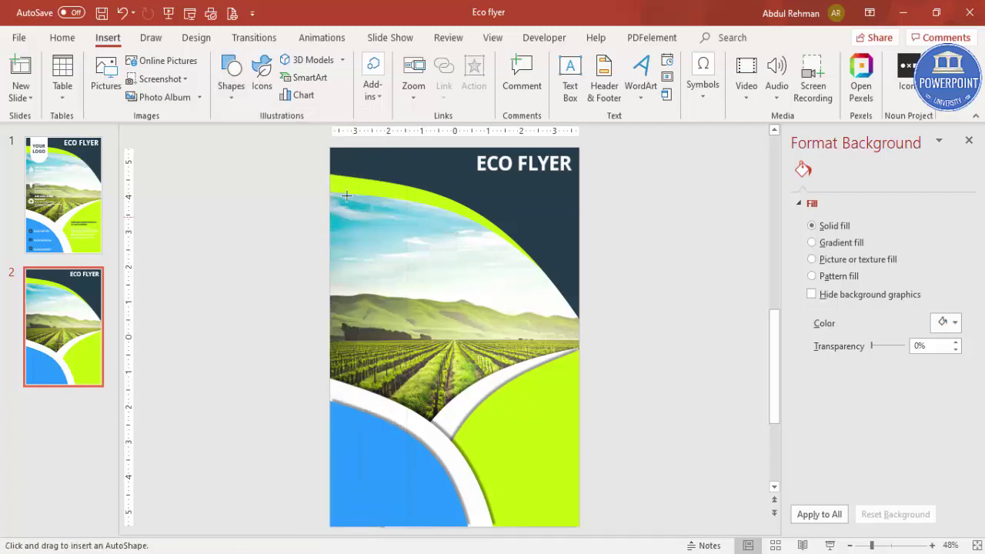
pyautogui.moveTo(352, 149); pyautogui.dragTo(407, 238)
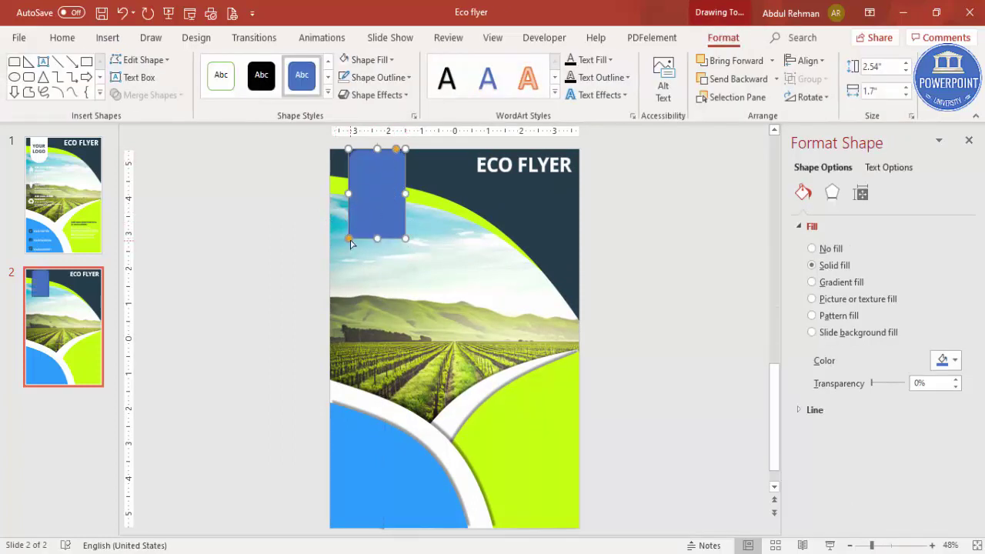
pyautogui.moveTo(352, 242); pyautogui.dragTo(378, 243)
pyautogui.moveTo(397, 152); pyautogui.dragTo(408, 149)
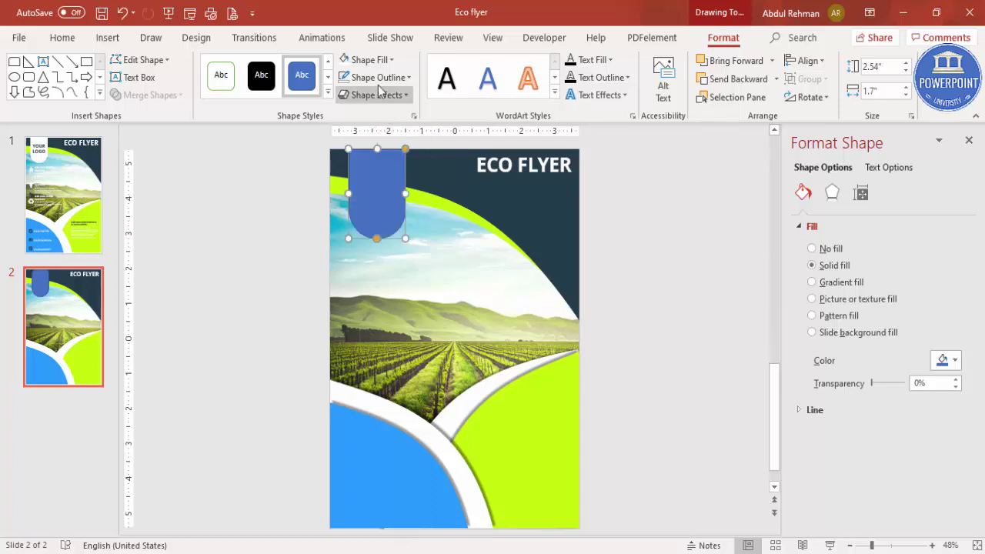
# Make the tab white with no outline and an outer shadow at 6 pt distance.
pyautogui.click(344, 65)
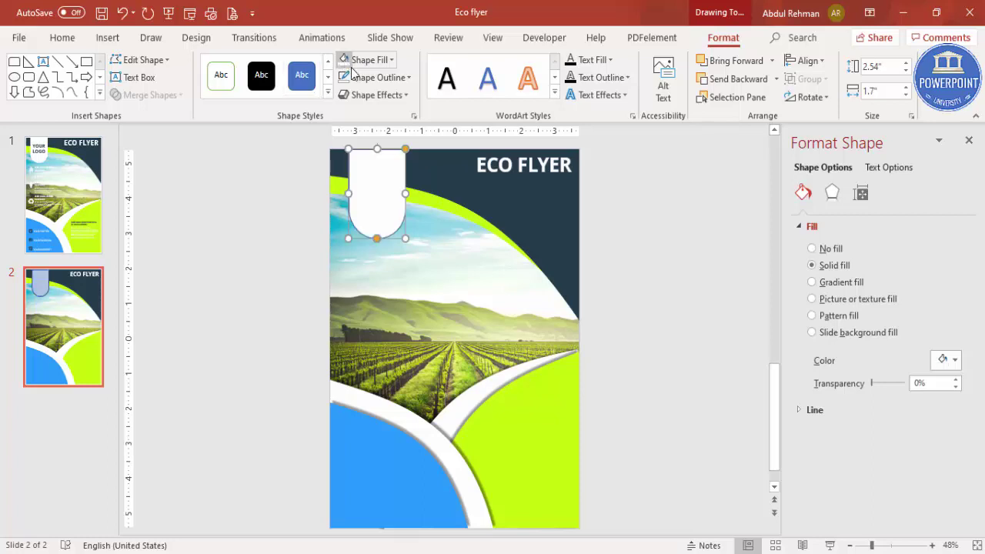
pyautogui.click(375, 77)
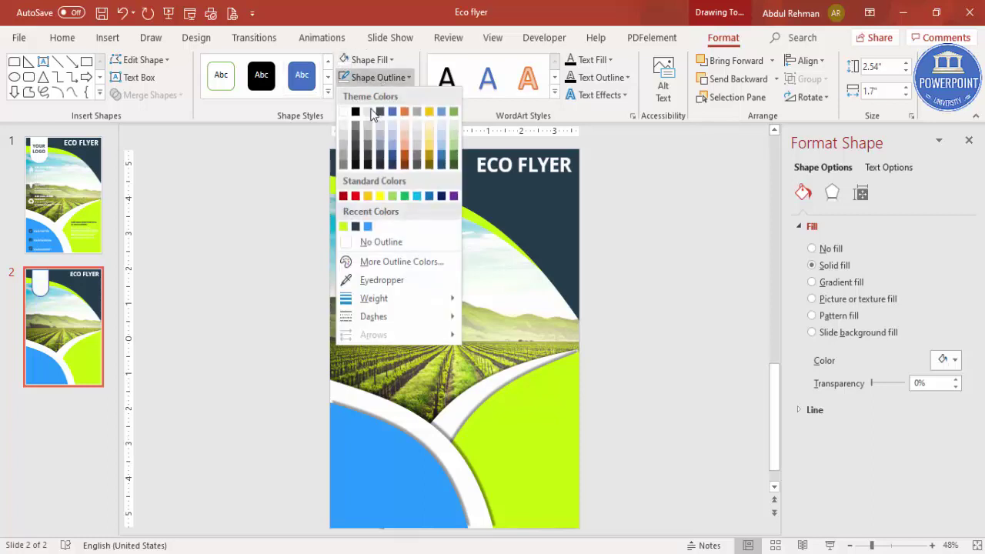
pyautogui.click(399, 243)
pyautogui.click(832, 194)
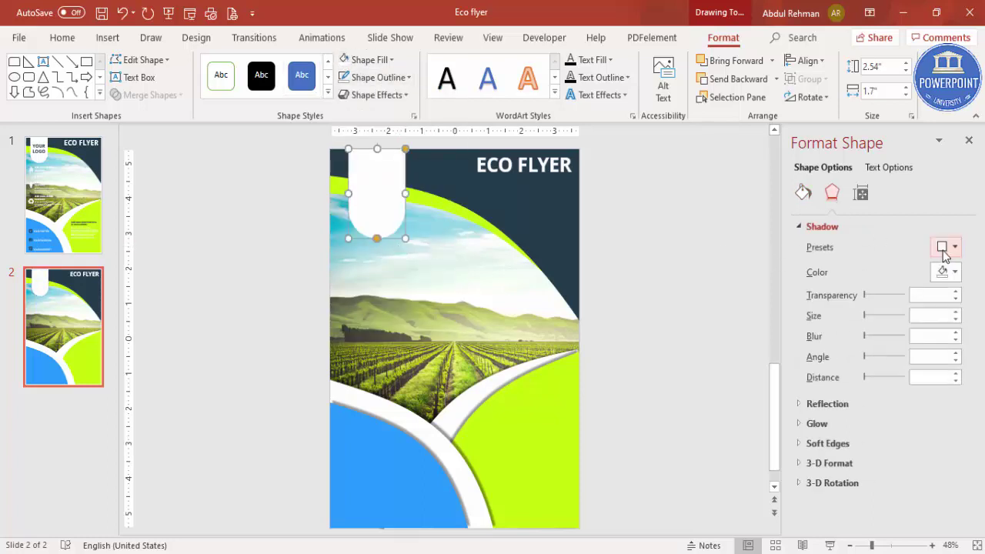
pyautogui.click(945, 255)
pyautogui.click(953, 351)
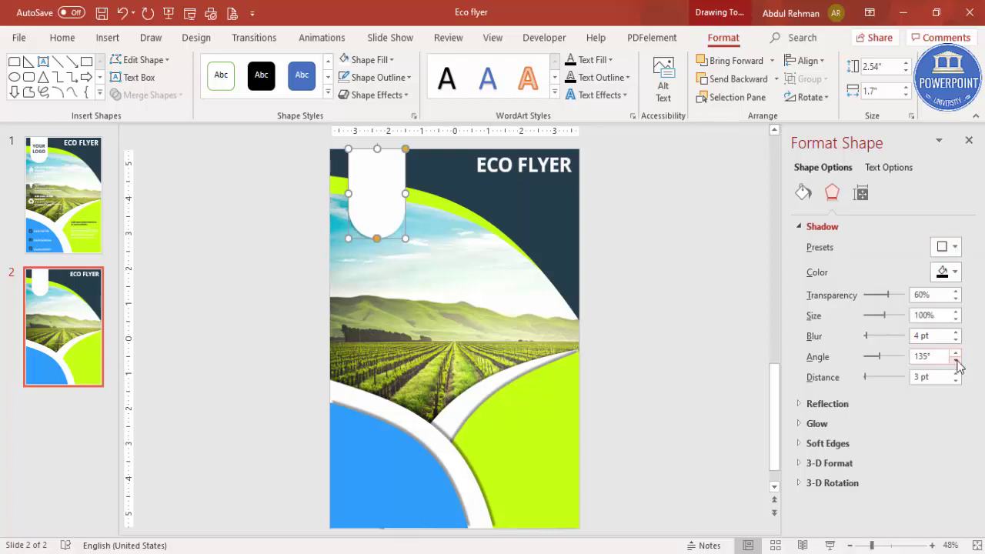
pyautogui.click(955, 374)
pyautogui.click(679, 208)
pyautogui.click(527, 165)
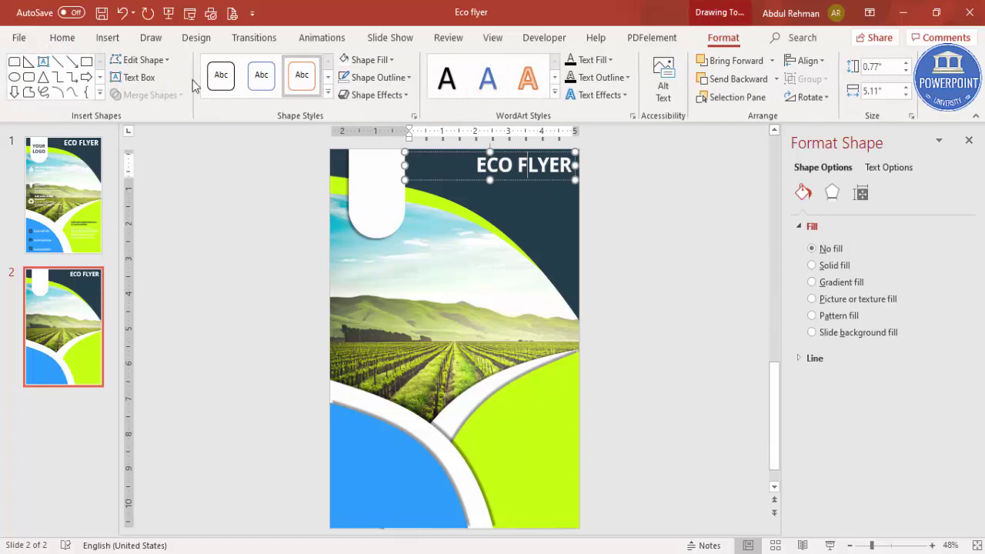
# Add a text box left of the slide with the YOUR LOGO text in a dark colour.
pyautogui.click(107, 38)
pyautogui.click(579, 88)
pyautogui.moveTo(271, 165); pyautogui.dragTo(349, 218)
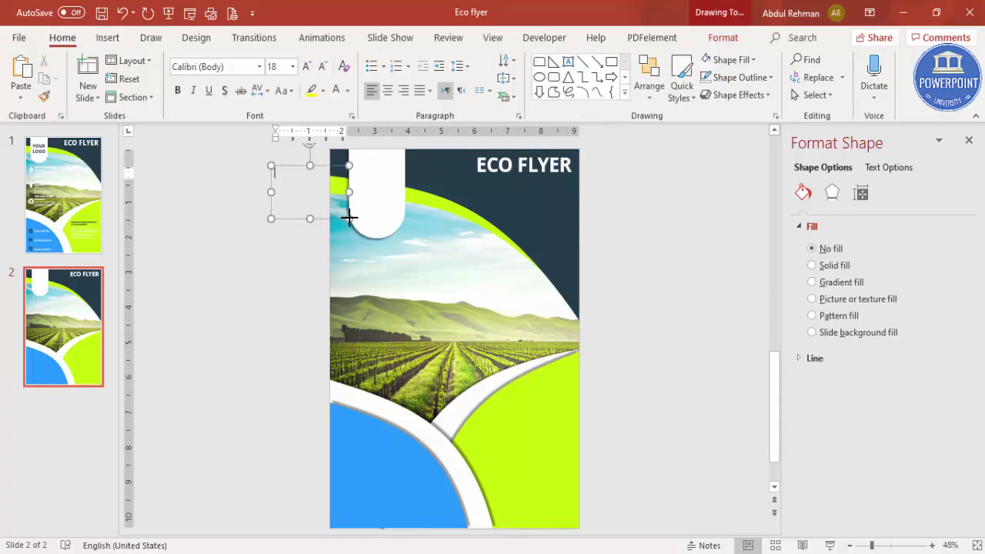
pyautogui.write('YOUR')
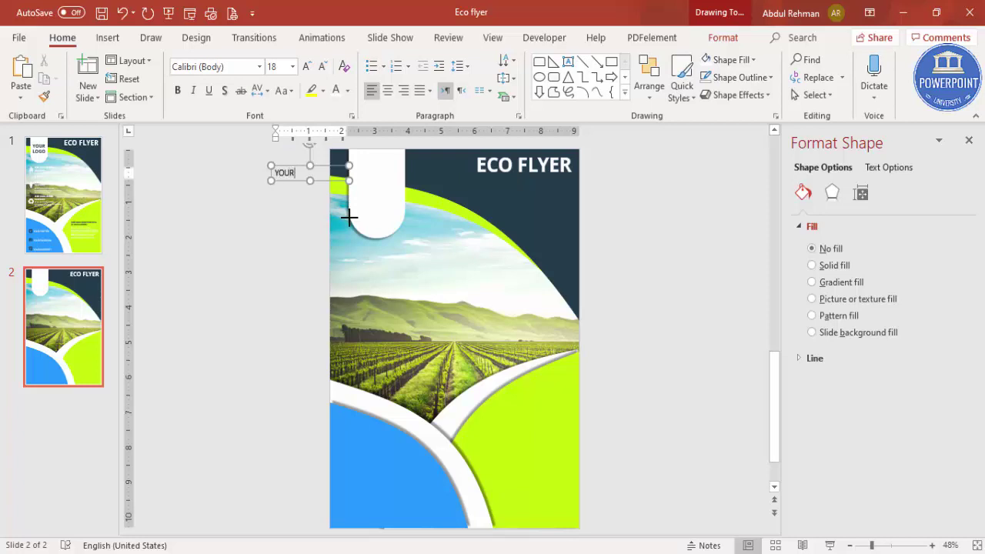
pyautogui.write(' LOGO')
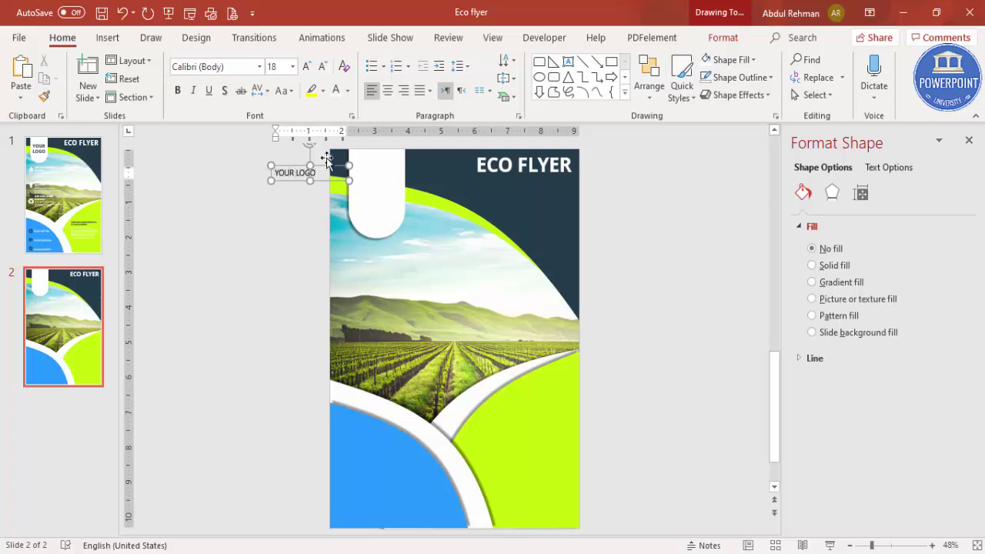
pyautogui.click(318, 163)
pyautogui.click(337, 90)
pyautogui.click(348, 90)
pyautogui.click(345, 240)
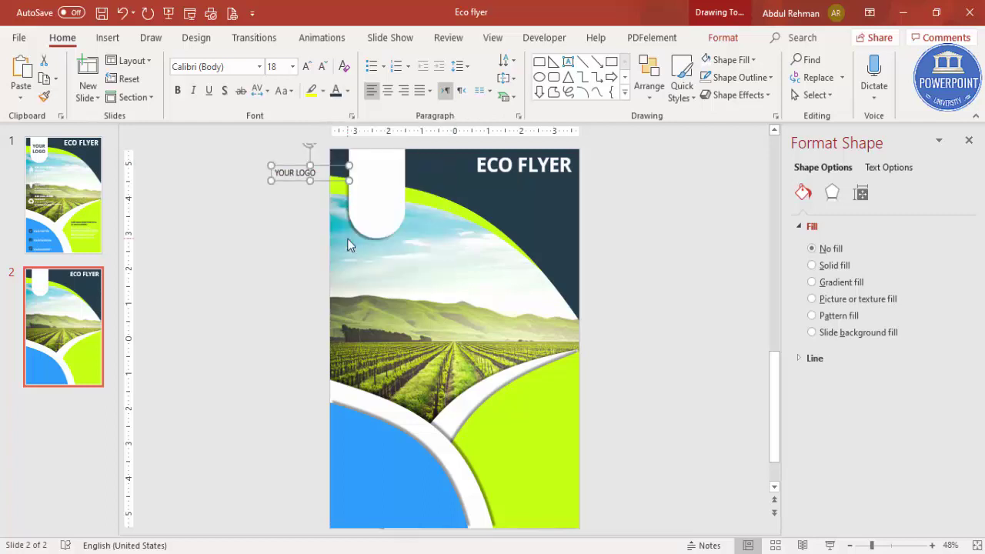
# Make YOUR LOGO bold Open Sans 36 pt, centred, and move it onto the white tab.
pyautogui.hotkey('ctrl', 'b')
pyautogui.click(234, 69)
pyautogui.write('Open Sans')
pyautogui.press('Return')
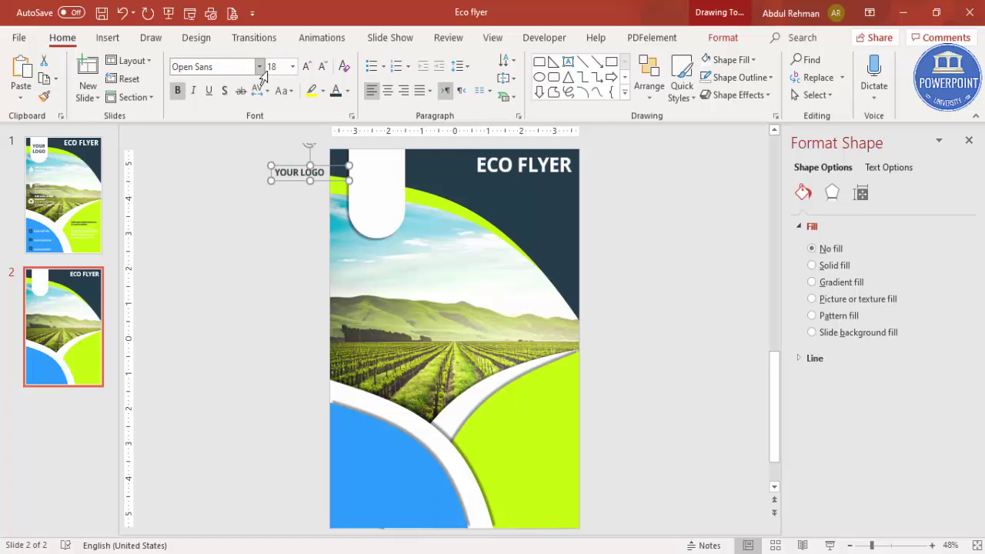
pyautogui.click(306, 66)
pyautogui.click(306, 66)
pyautogui.click(306, 66)
pyautogui.click(307, 66)
pyautogui.click(306, 66)
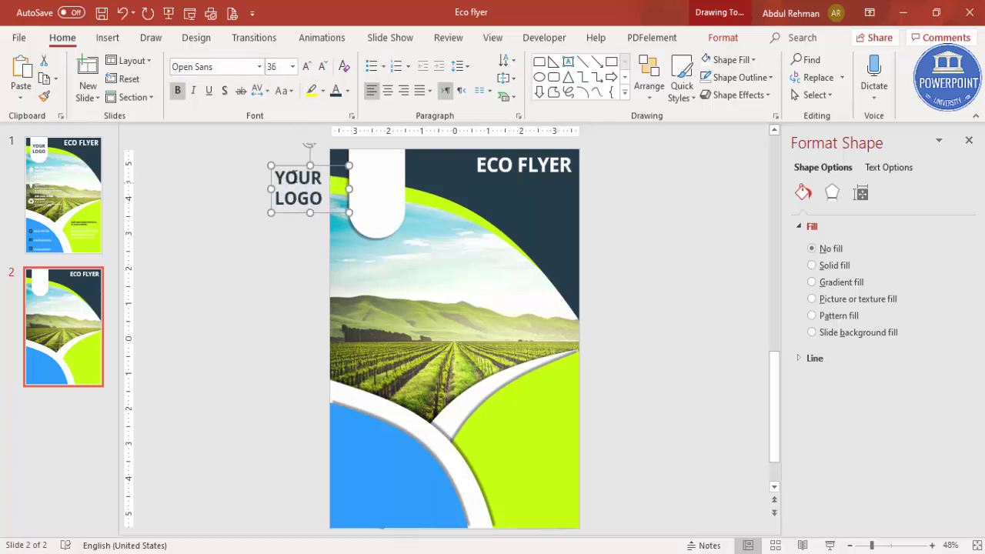
pyautogui.click(388, 91)
pyautogui.moveTo(285, 163); pyautogui.dragTo(352, 163)
pyautogui.click(628, 232)
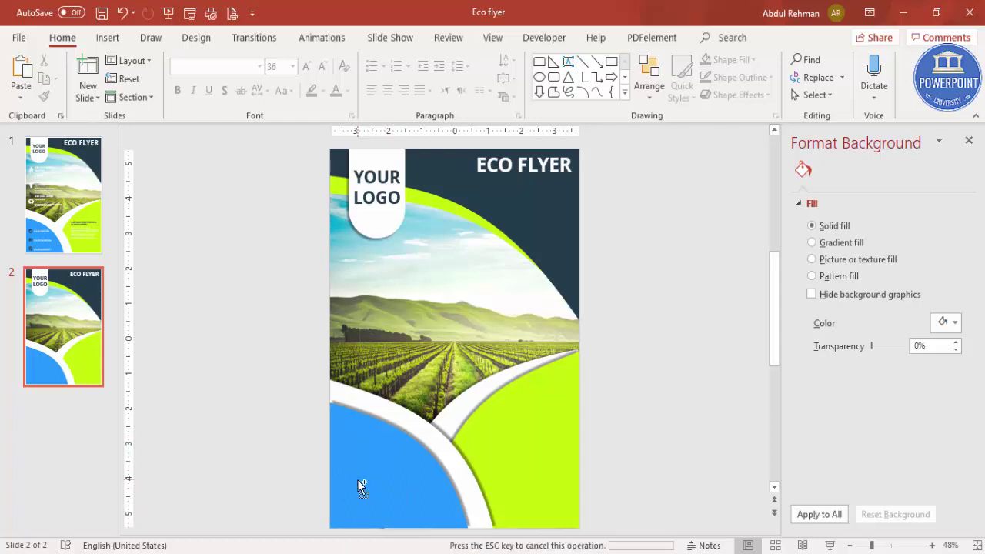
# Paste the YOUR TWITTER, YOUR FACEBOOK and YOUR PINTEREST icon list onto the blue bottom-left curve.
pyautogui.hotkey('ctrl', 'v')
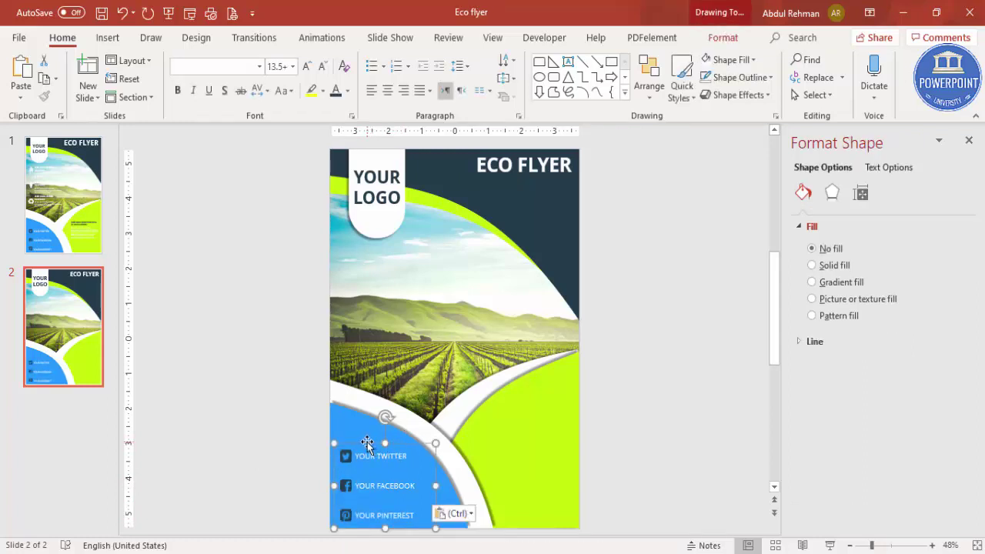
pyautogui.press('Escape')
pyautogui.click(361, 443)
pyautogui.click(531, 167)
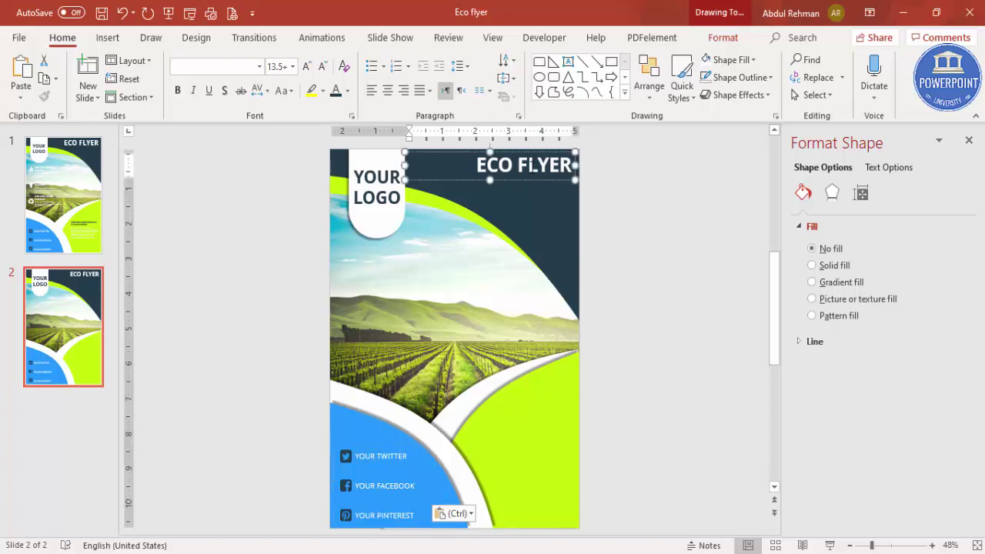
# Move the ECO FLYER copy onto the green area, make it dark and shrink it to 32 pt.
pyautogui.click(551, 179)
pyautogui.moveTo(551, 179); pyautogui.dragTo(554, 425)
pyautogui.click(336, 90)
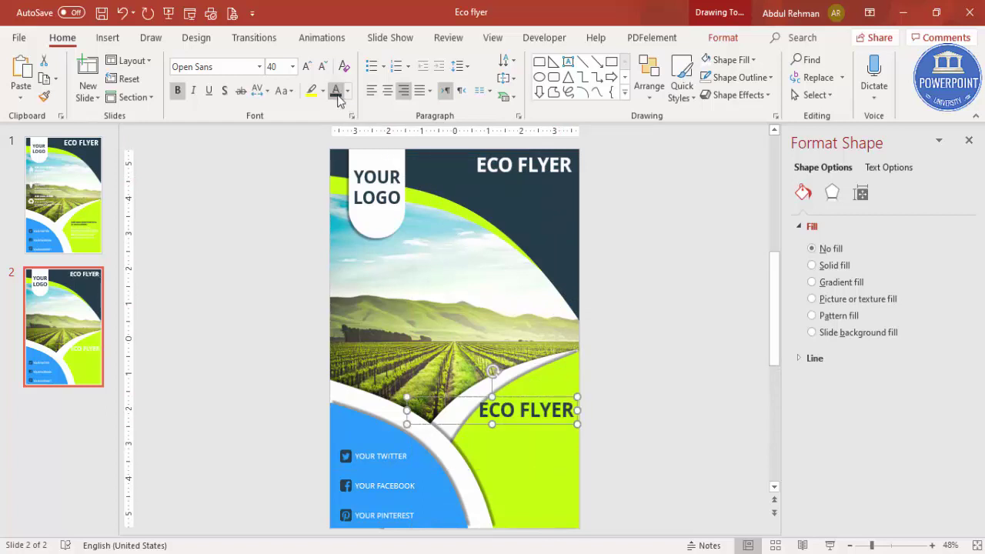
pyautogui.click(323, 66)
pyautogui.click(323, 66)
# Replace the copy's text with 'Your Subtitle', narrow the box, set 24 pt and left-align.
pyautogui.moveTo(499, 408); pyautogui.dragTo(785, 413)
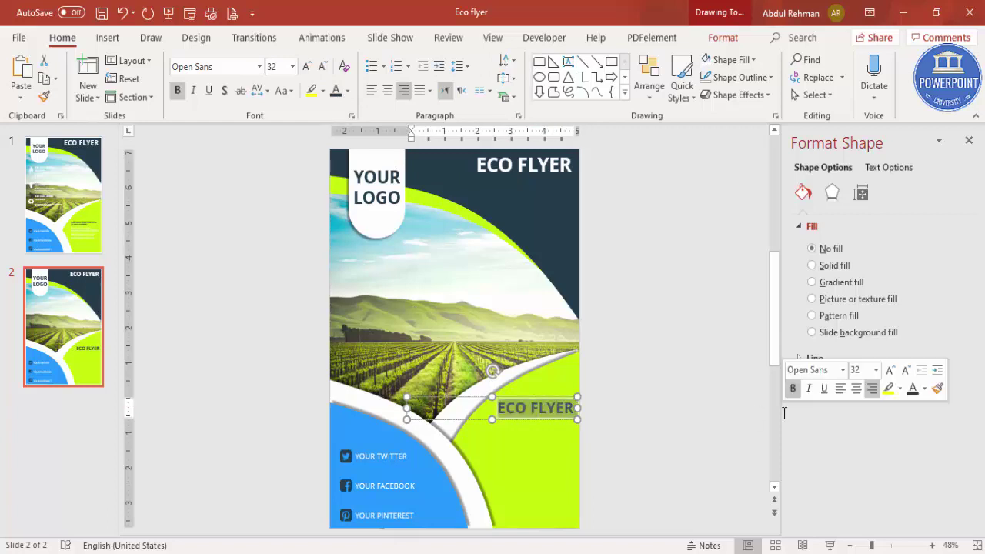
pyautogui.write('Your')
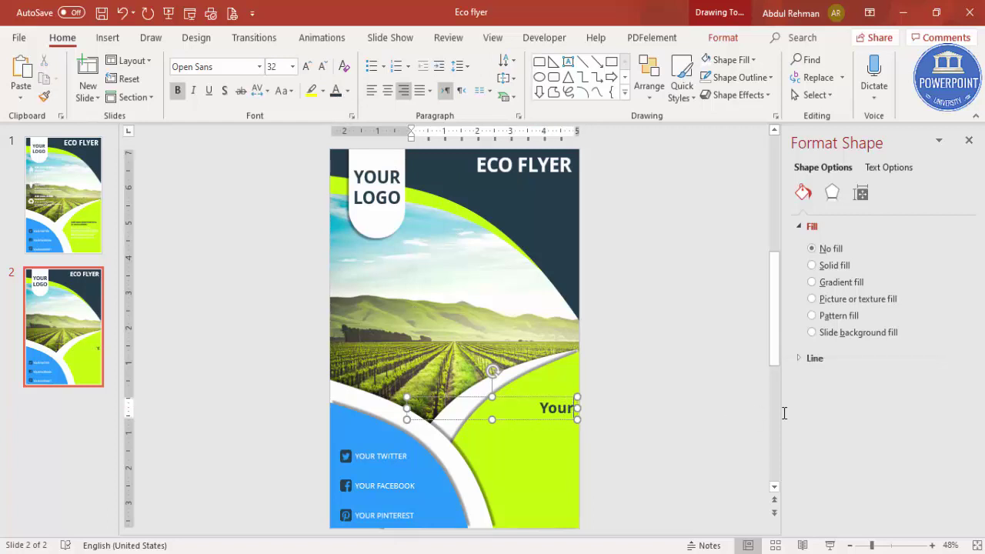
pyautogui.write(' Subtitle')
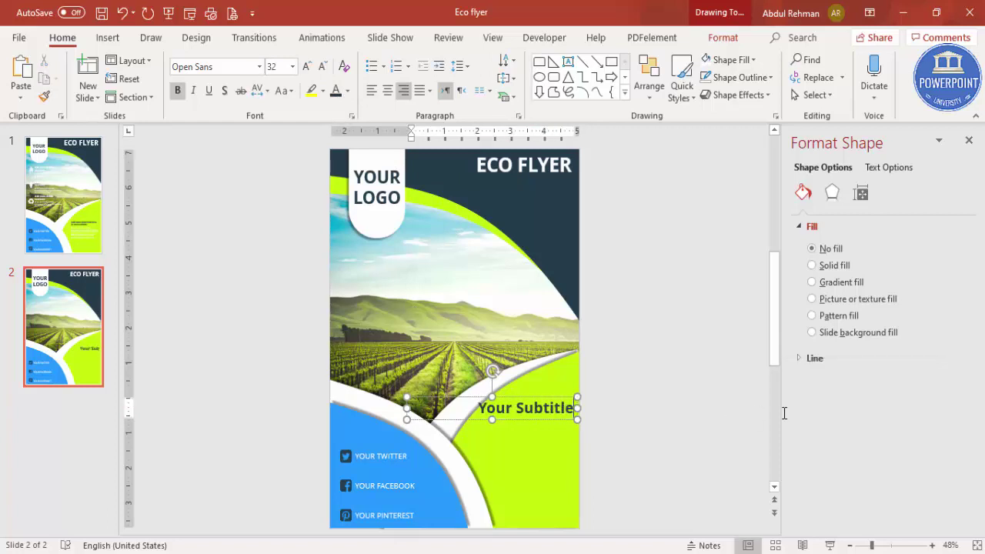
pyautogui.moveTo(407, 408); pyautogui.dragTo(466, 406)
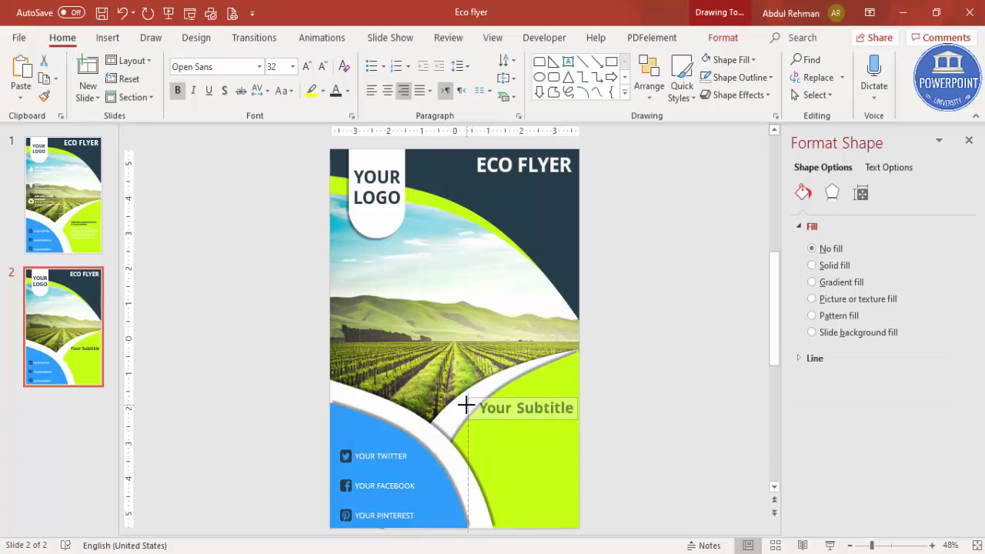
pyautogui.click(322, 67)
pyautogui.click(322, 67)
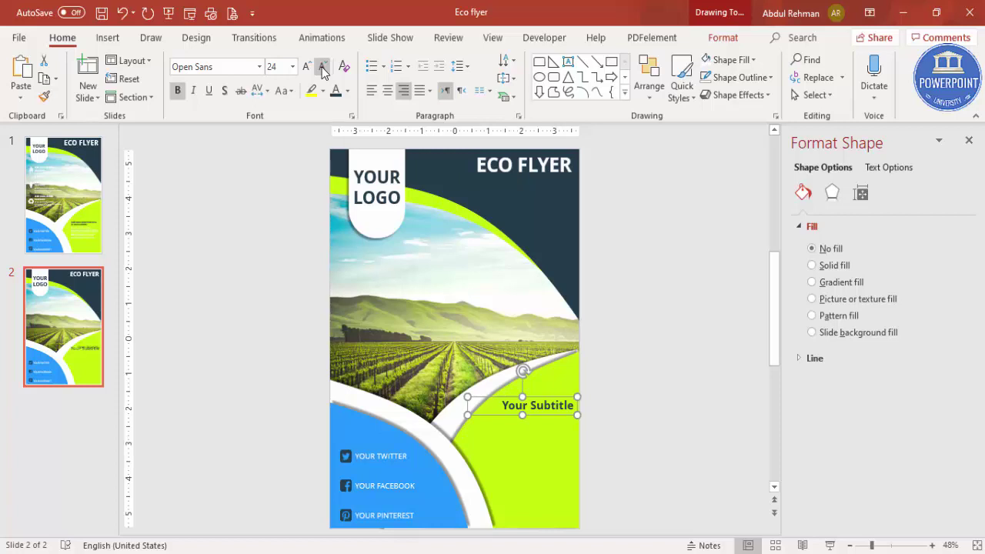
pyautogui.click(371, 90)
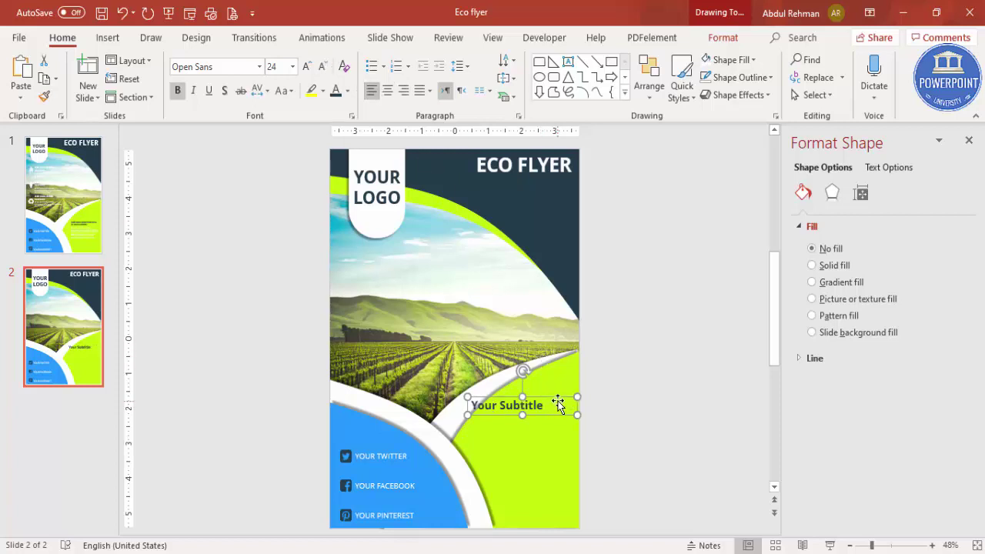
# Move Your Subtitle down so it sits on the lime-green curve.
pyautogui.moveTo(554, 397); pyautogui.dragTo(579, 419)
pyautogui.click(596, 414)
pyautogui.click(575, 420)
pyautogui.click(585, 422)
pyautogui.click(614, 439)
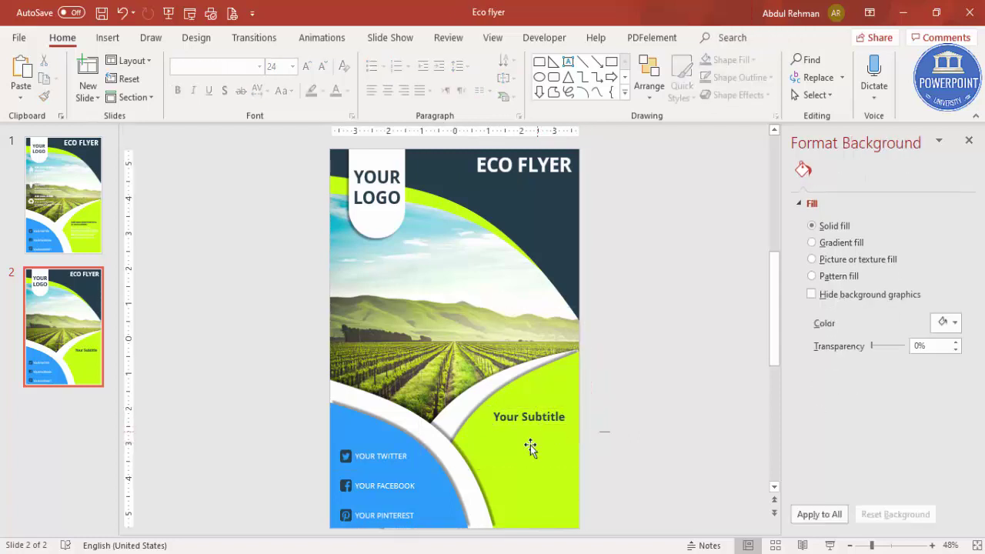
# Draw a text box below the subtitle and fill it with =lorem() placeholder text.
pyautogui.click(107, 38)
pyautogui.click(570, 80)
pyautogui.moveTo(481, 438); pyautogui.dragTo(629, 493)
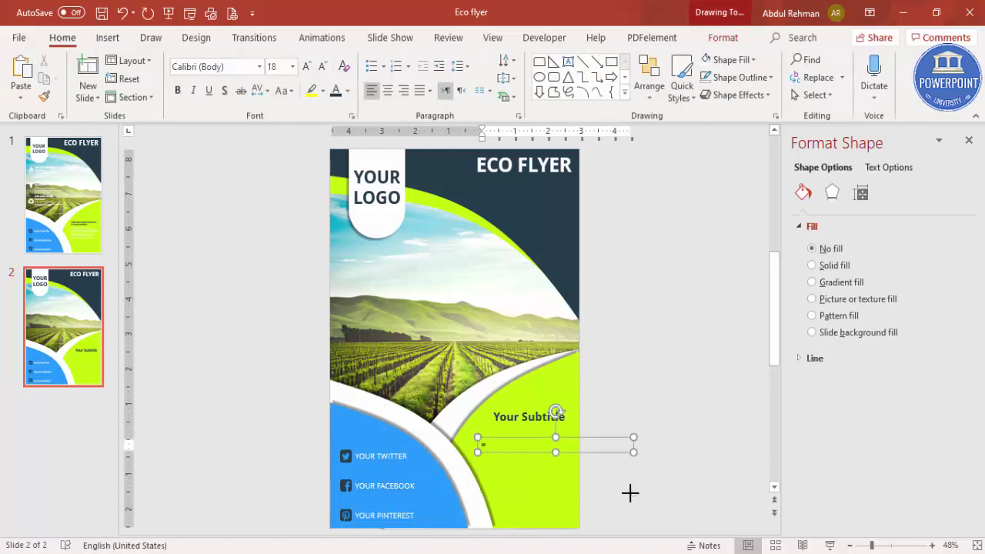
pyautogui.write('=lorem()')
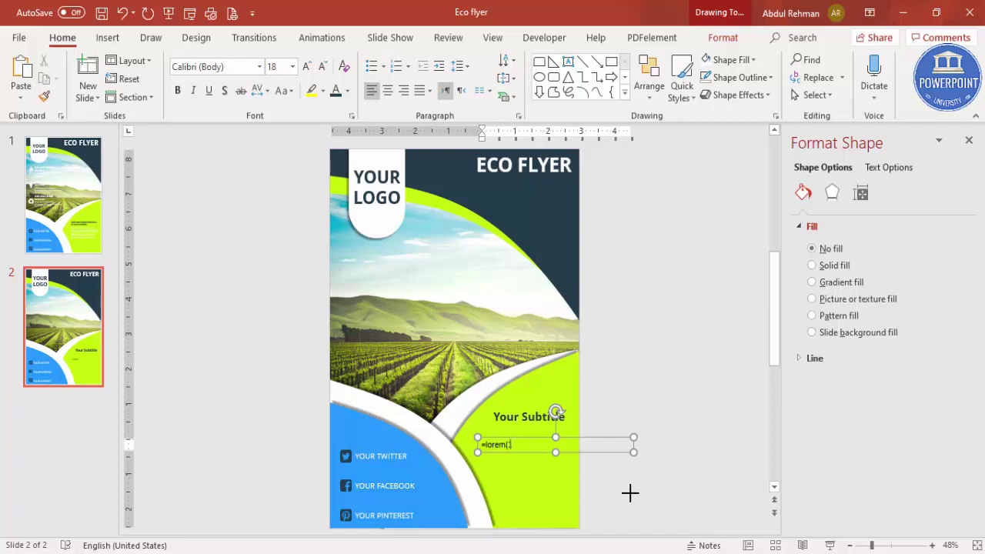
pyautogui.press('Return')
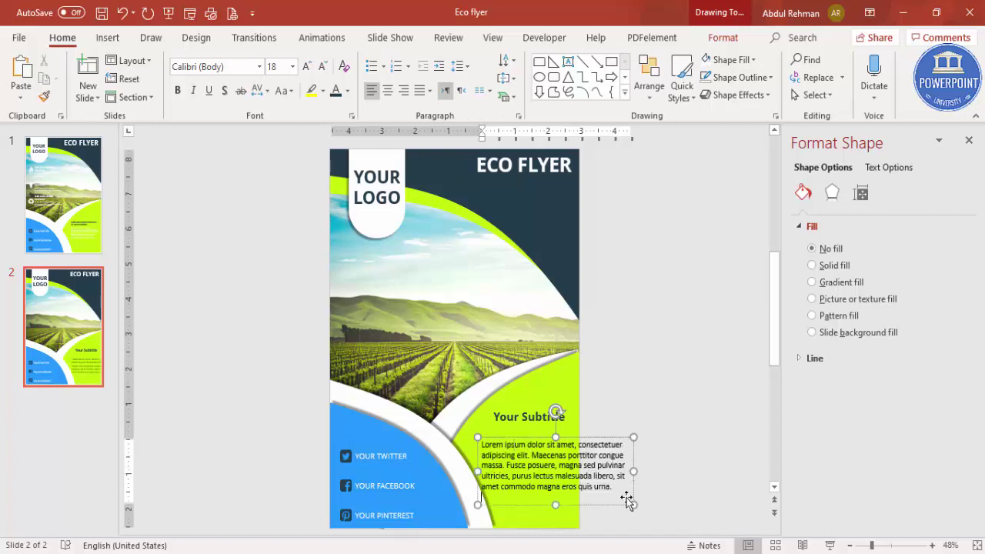
# Set the body paragraph to Open Sans 11, narrow it to fit, and justify it.
pyautogui.click(595, 442)
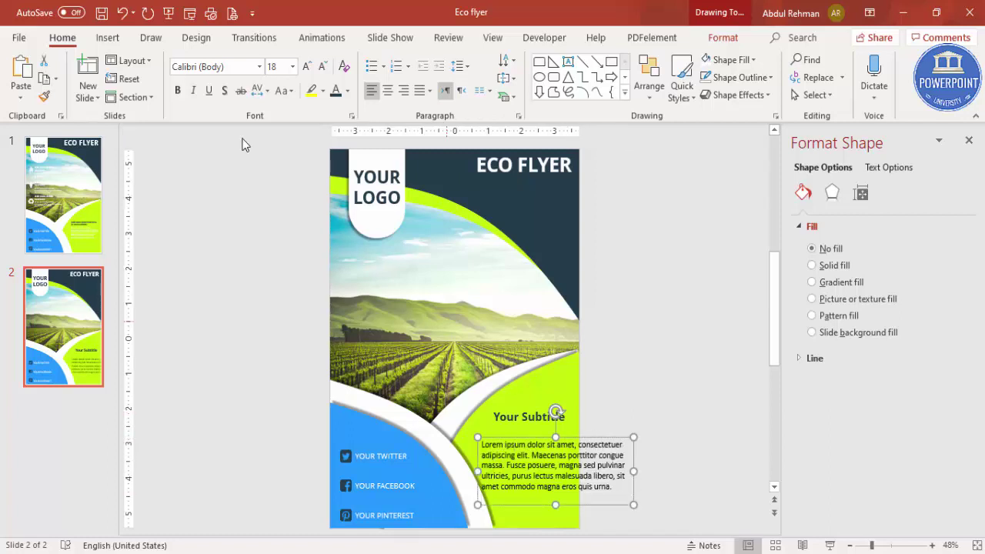
pyautogui.click(228, 67)
pyautogui.write('Open Sans')
pyautogui.press('Return')
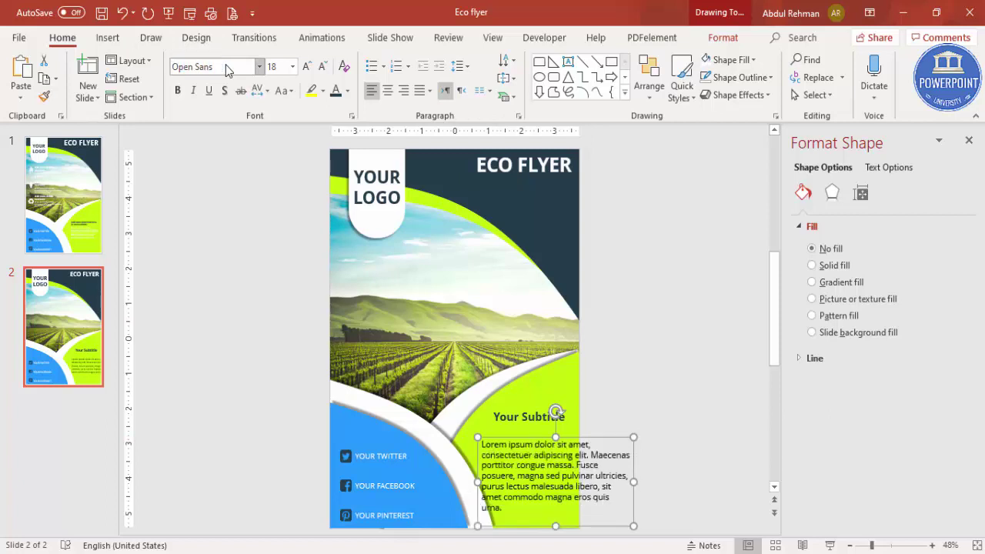
pyautogui.click(322, 67)
pyautogui.click(322, 67)
pyautogui.click(322, 67)
pyautogui.click(322, 67)
pyautogui.moveTo(633, 456); pyautogui.dragTo(575, 459)
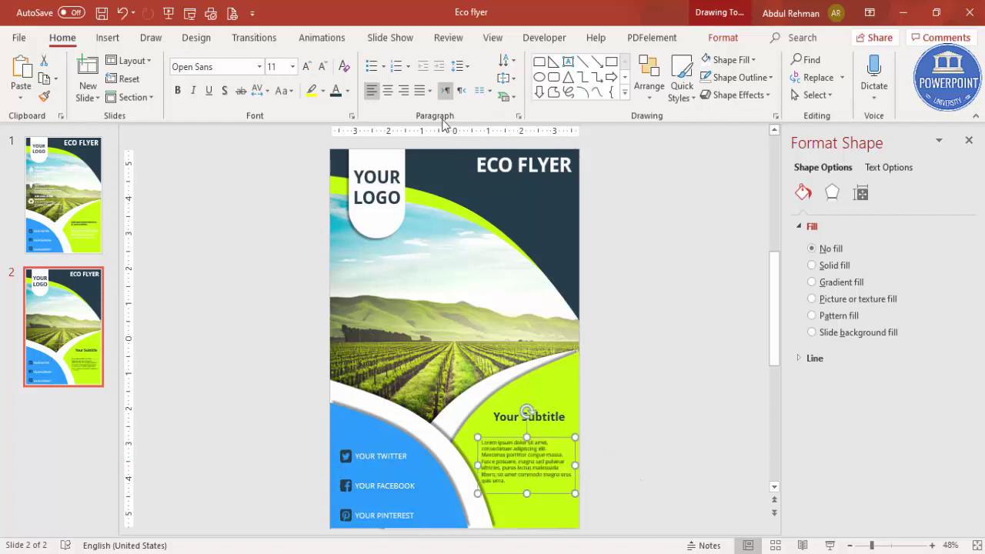
pyautogui.click(419, 90)
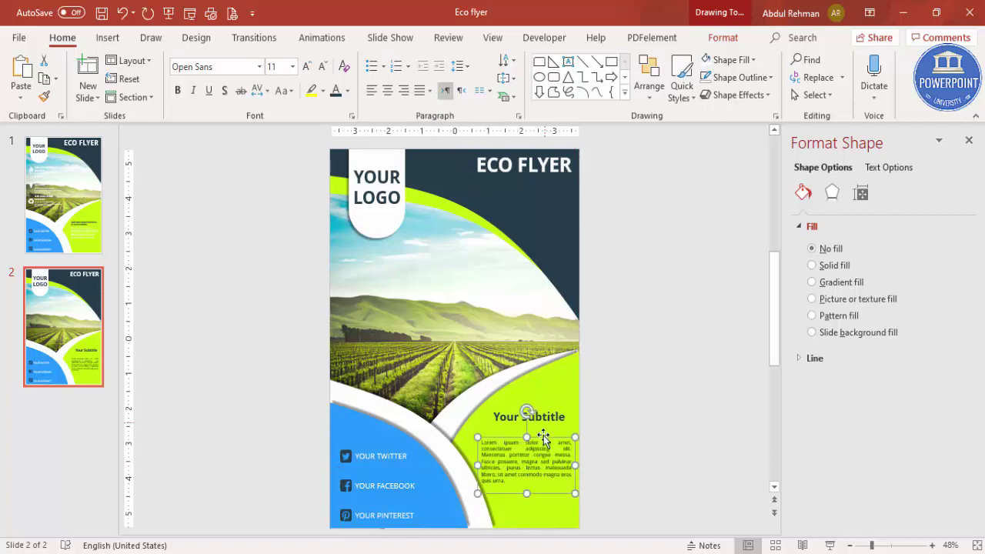
# Move the body text up under the subtitle and nudge the subtitle into alignment.
pyautogui.moveTo(554, 439)
pyautogui.mouseDown()
pyautogui.moveTo(558, 425)
pyautogui.moveTo(549, 430)
pyautogui.mouseUp()
pyautogui.click(550, 414)
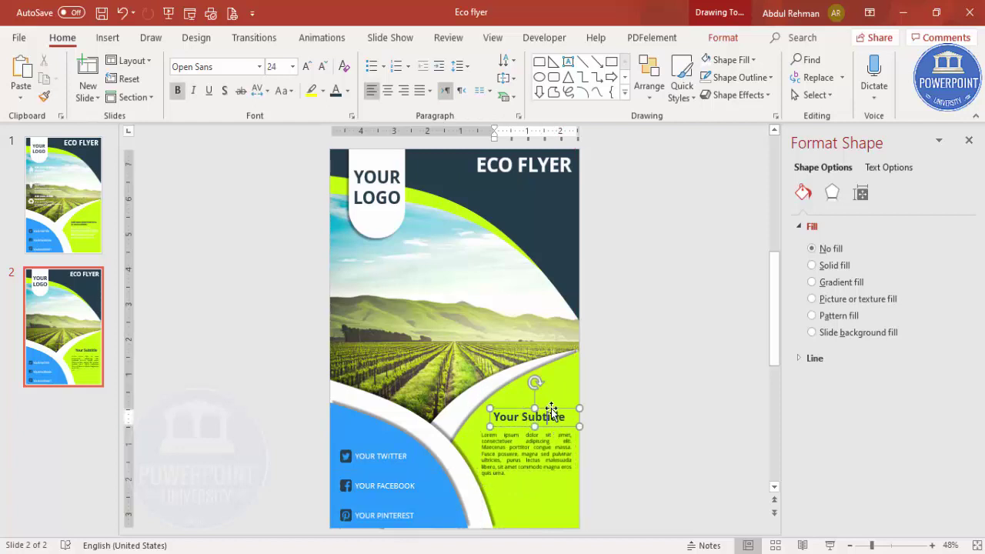
pyautogui.press('Left')
pyautogui.press('Left')
pyautogui.press('Down')
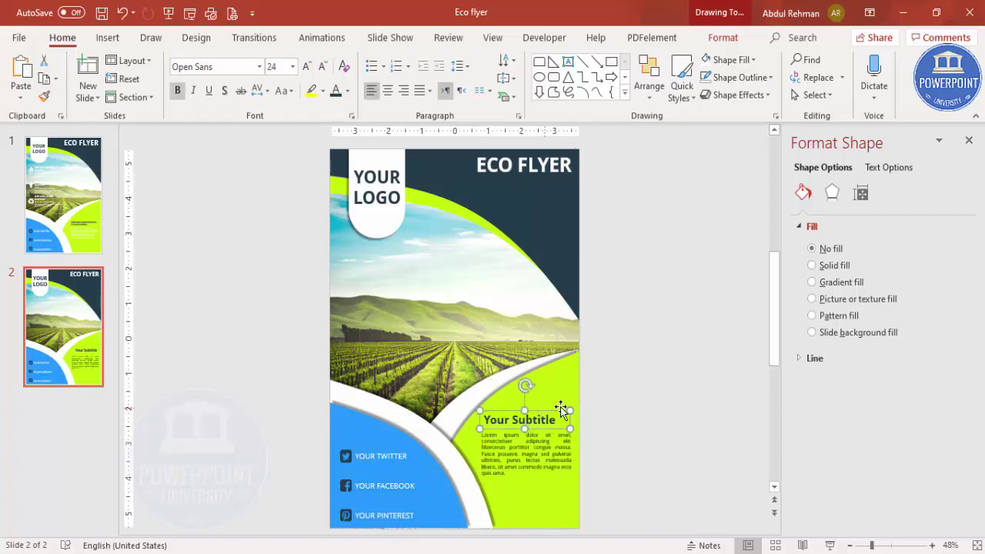
pyautogui.click(625, 413)
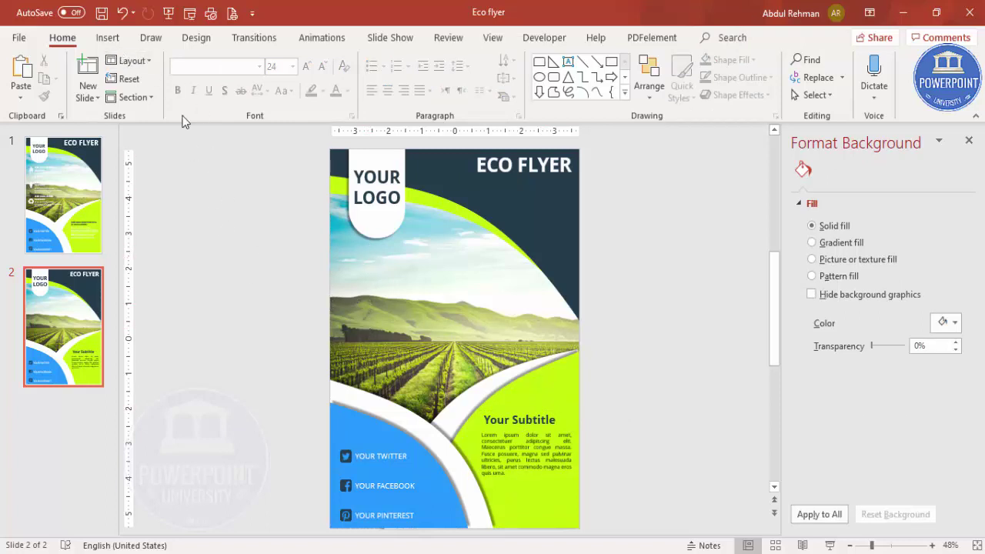
pyautogui.click(108, 37)
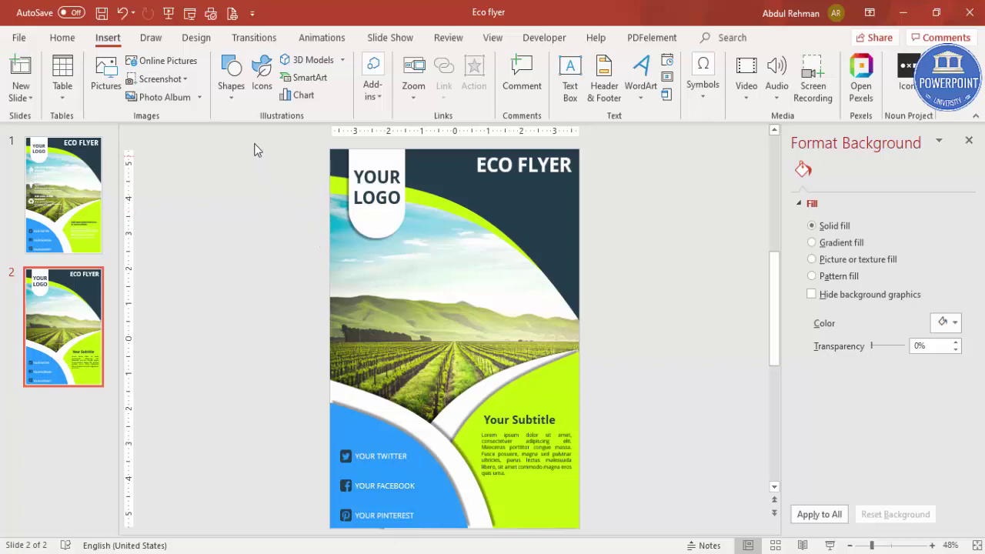
# Insert three Business people icons: a people-with-graph, a group-of-people and one more people icon.
pyautogui.click(262, 77)
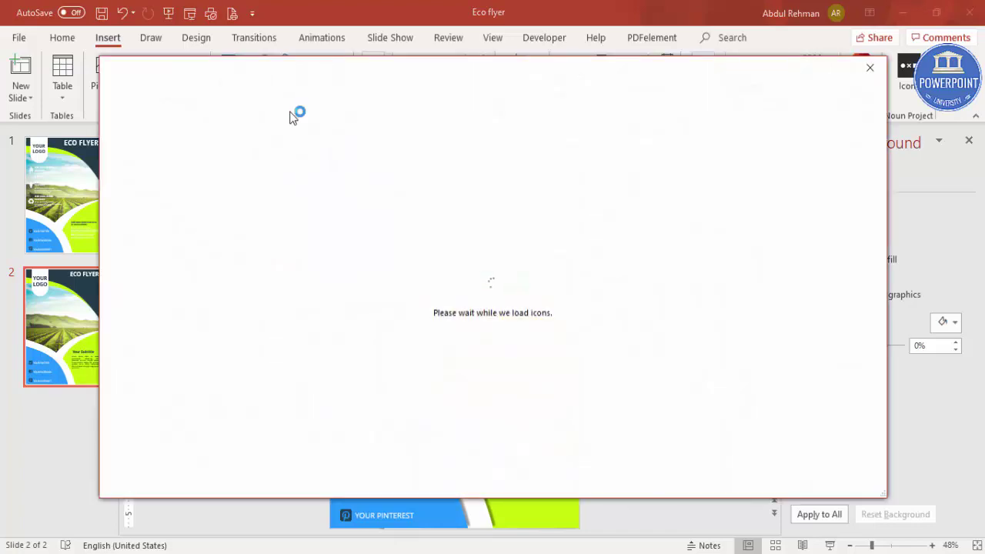
pyautogui.scroll(-5, 639, 354)
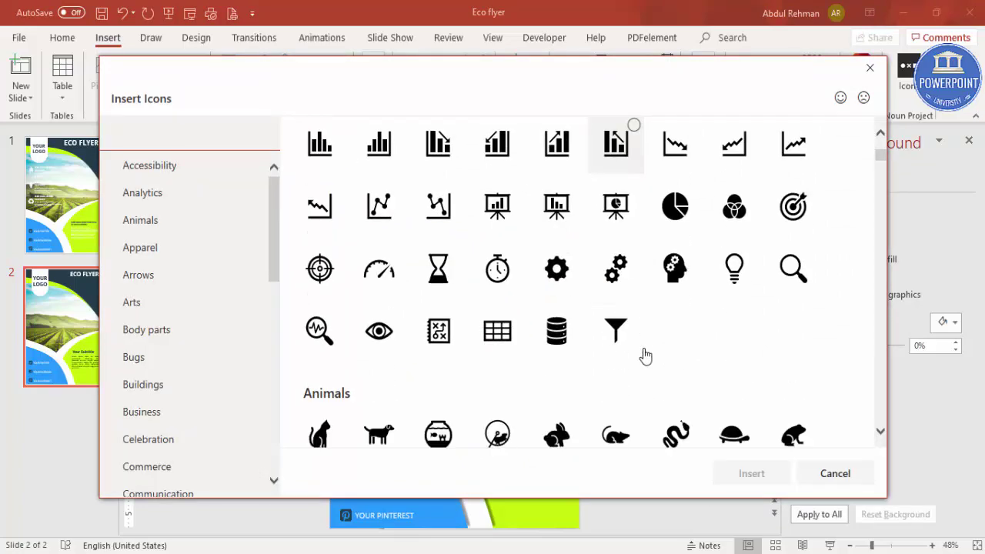
pyautogui.scroll(-3, 198, 341)
pyautogui.scroll(-5, 631, 270)
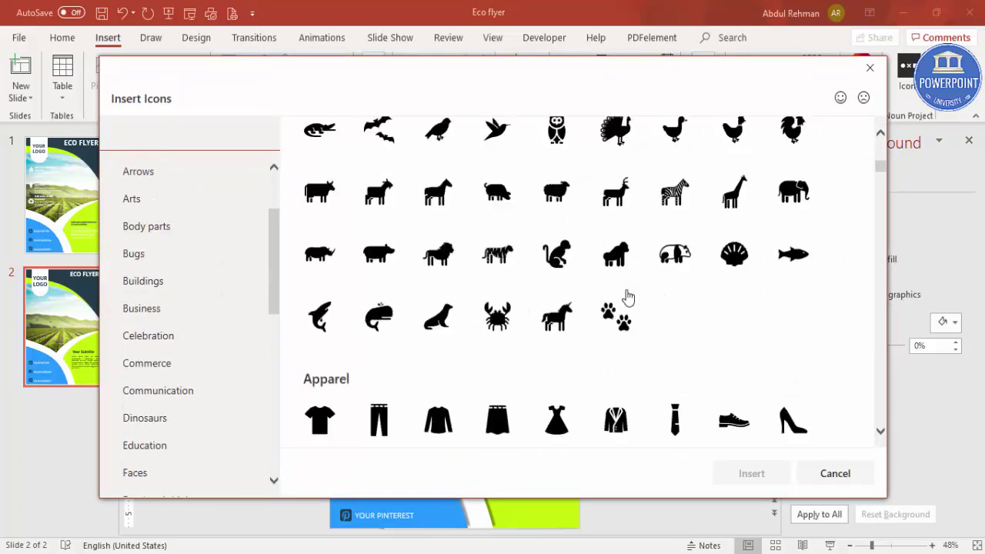
pyautogui.scroll(-10, 644, 296)
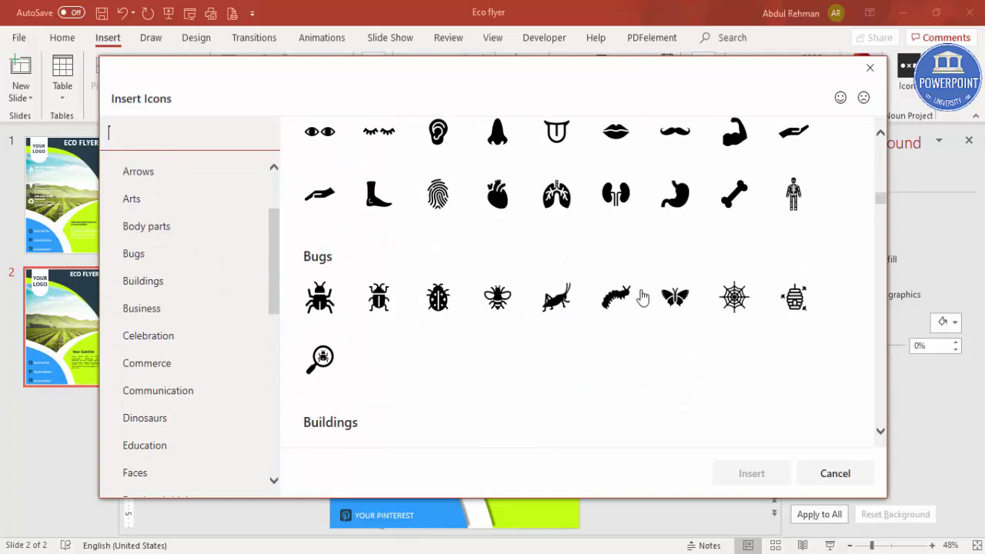
pyautogui.scroll(-6, 644, 296)
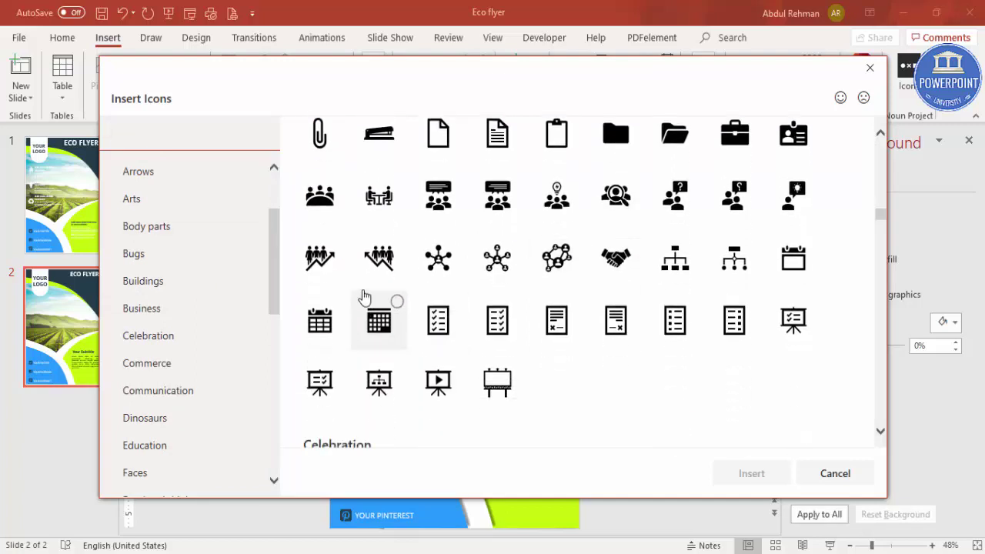
pyautogui.click(317, 260)
pyautogui.click(320, 196)
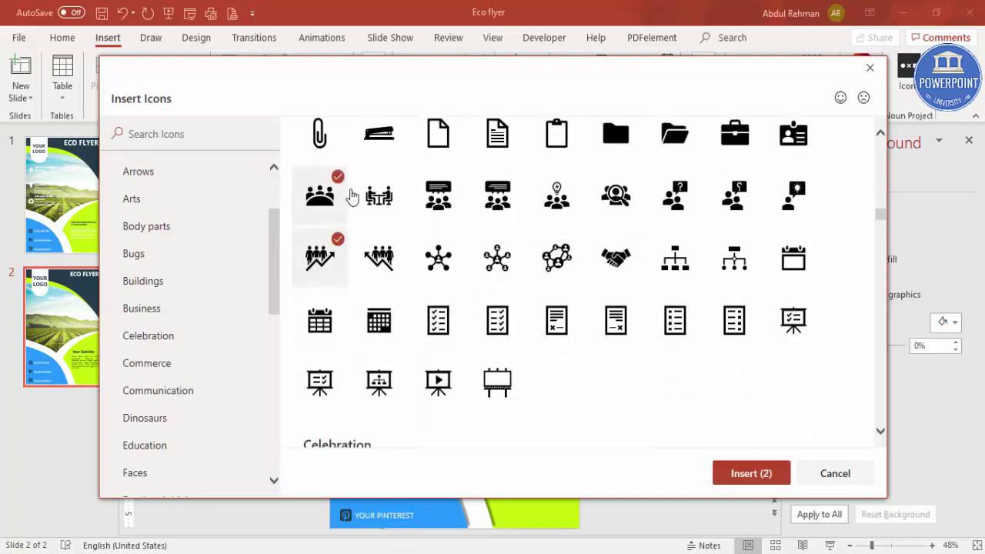
pyautogui.click(613, 197)
pyautogui.click(748, 473)
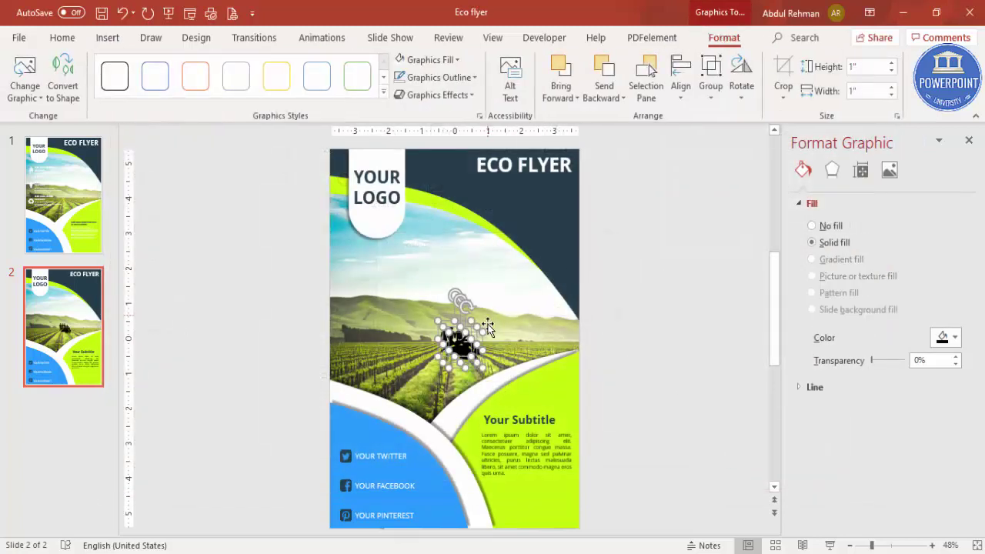
# Move the icons off the slide's left edge, fill them white and add an outer shadow.
pyautogui.moveTo(462, 351); pyautogui.dragTo(287, 285)
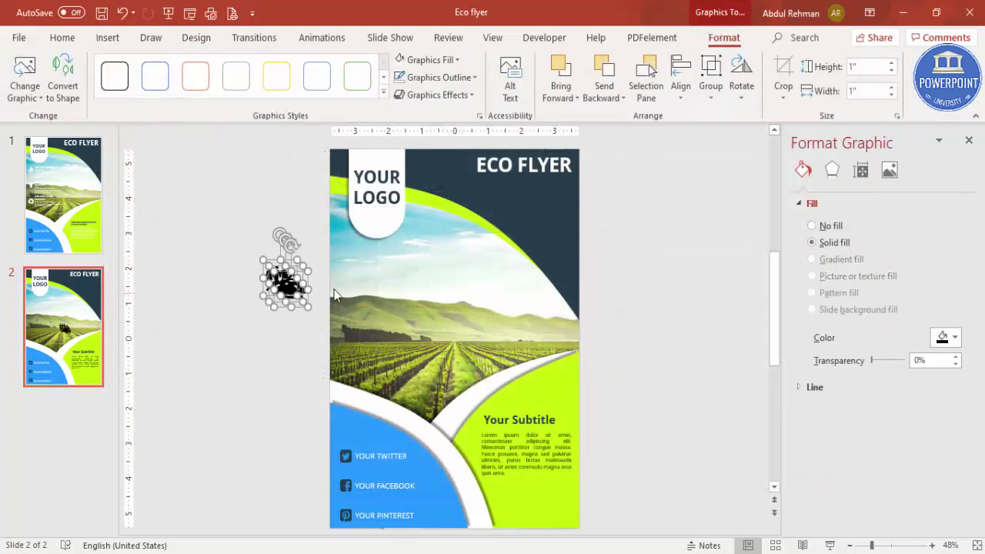
pyautogui.click(399, 61)
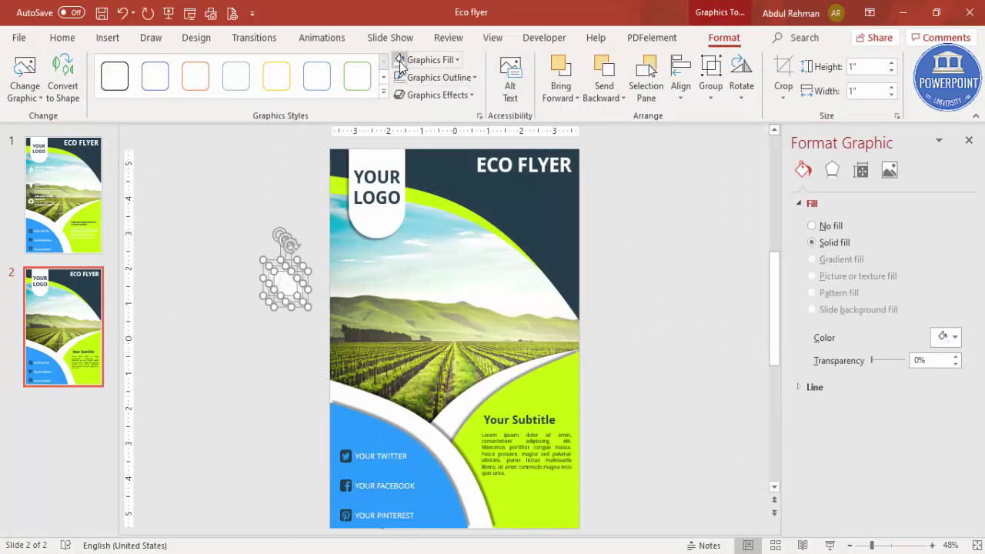
pyautogui.click(833, 171)
pyautogui.click(946, 224)
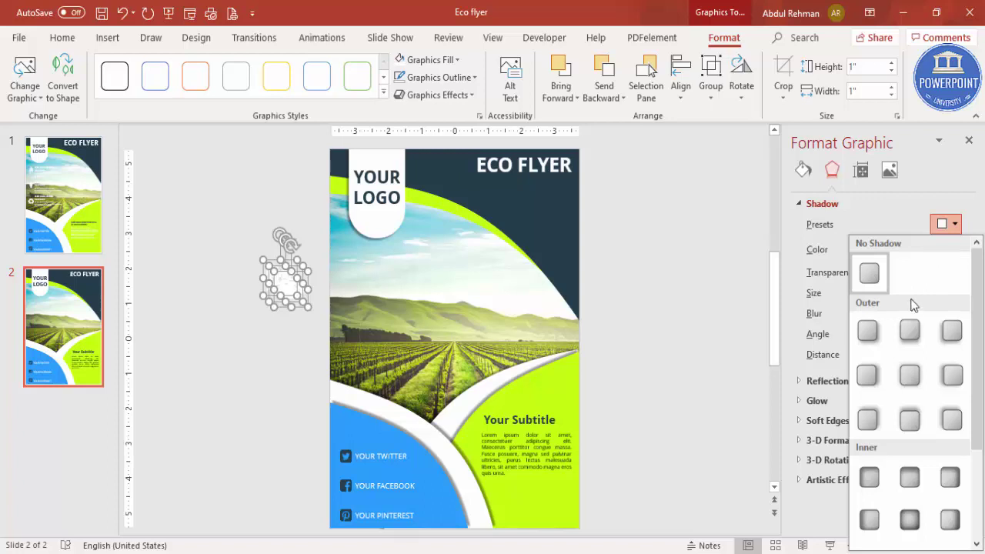
pyautogui.click(951, 335)
# Resize the icons to 0.6 inch high and move them toward the flyer.
pyautogui.click(871, 69)
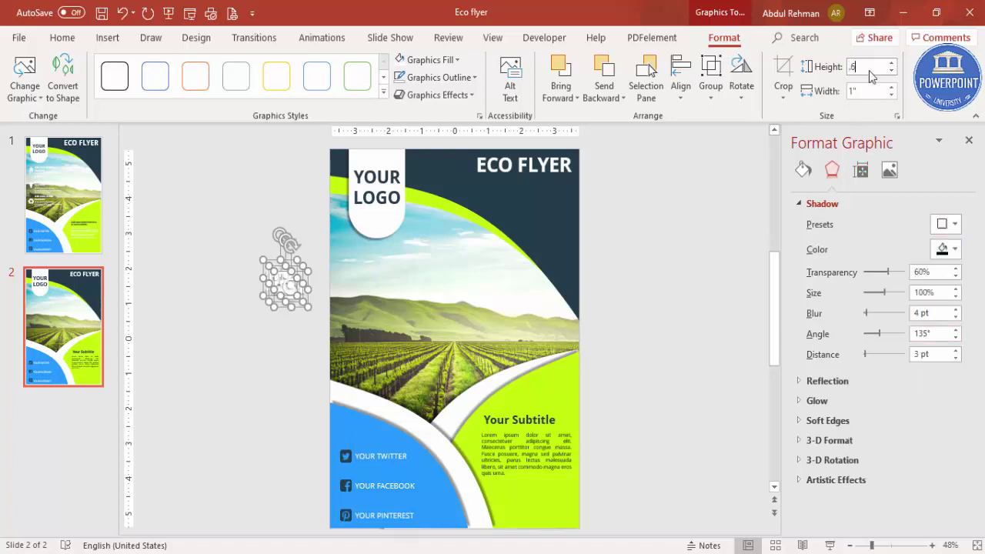
pyautogui.press('Return')
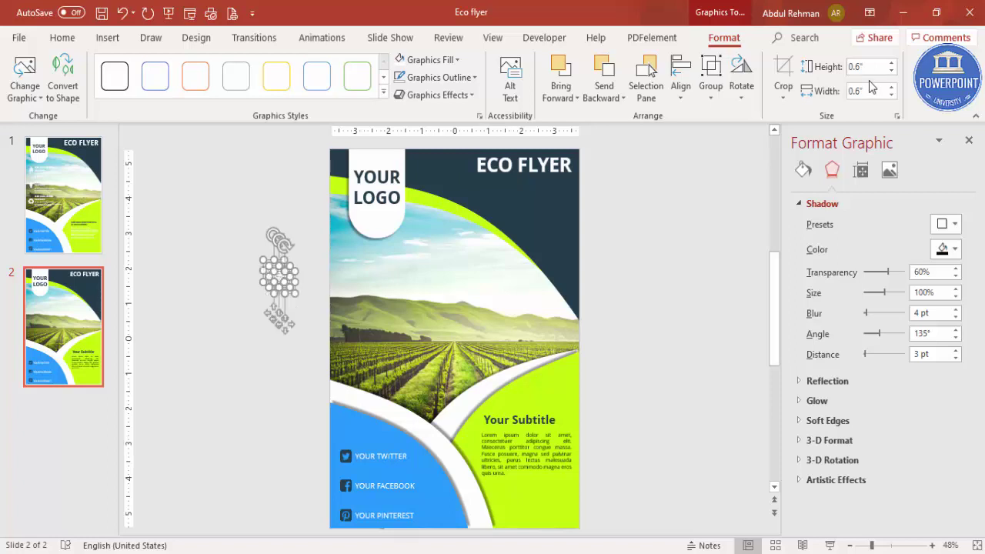
pyautogui.click(163, 251)
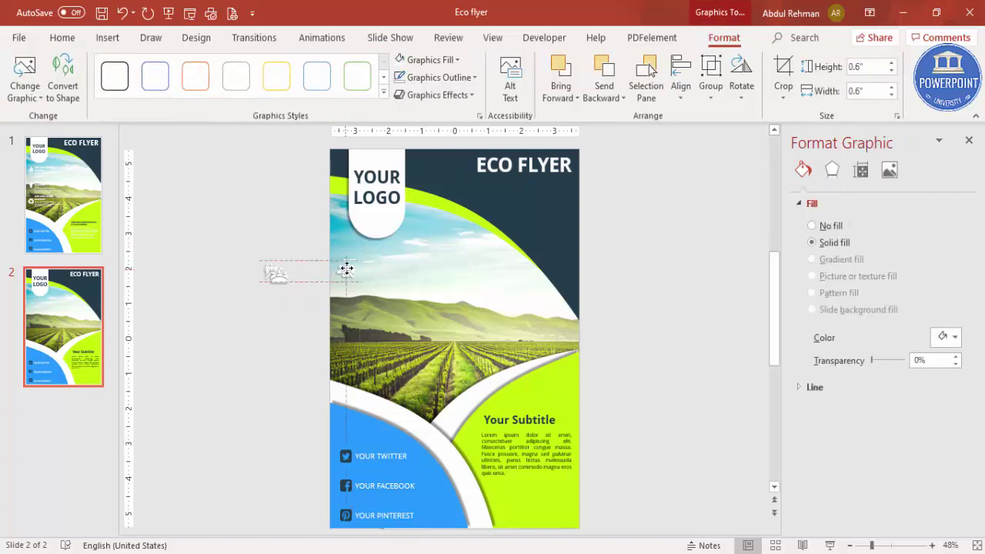